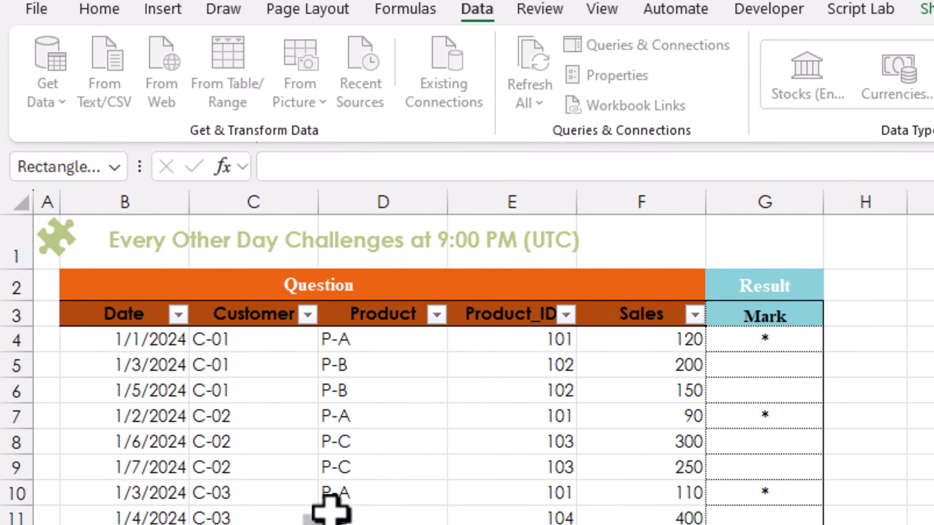
- Load the worksheet's Data table into the Power Query Editor from the table range
{"action": "left_click", "coordinate": [308, 493]}
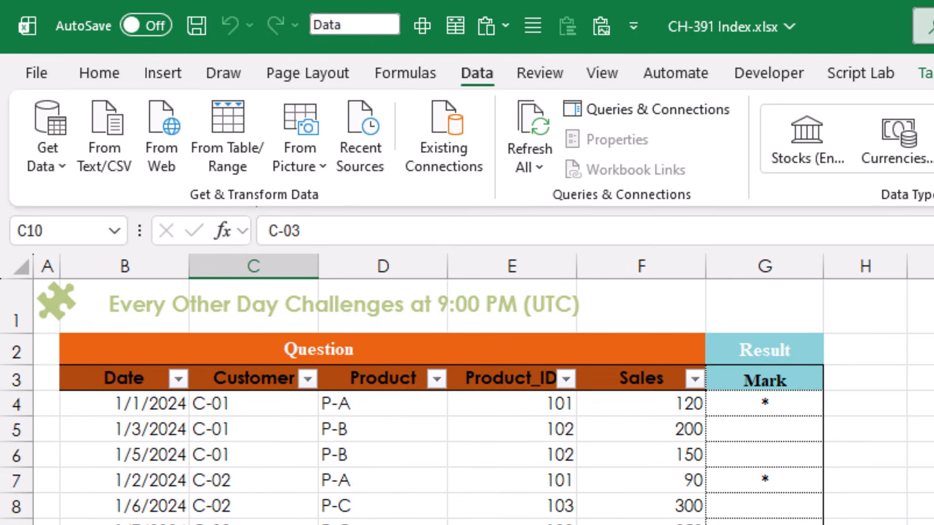
{"action": "left_click", "coordinate": [164, 403]}
{"action": "left_click", "coordinate": [275, 401]}
{"action": "left_click", "coordinate": [387, 410]}
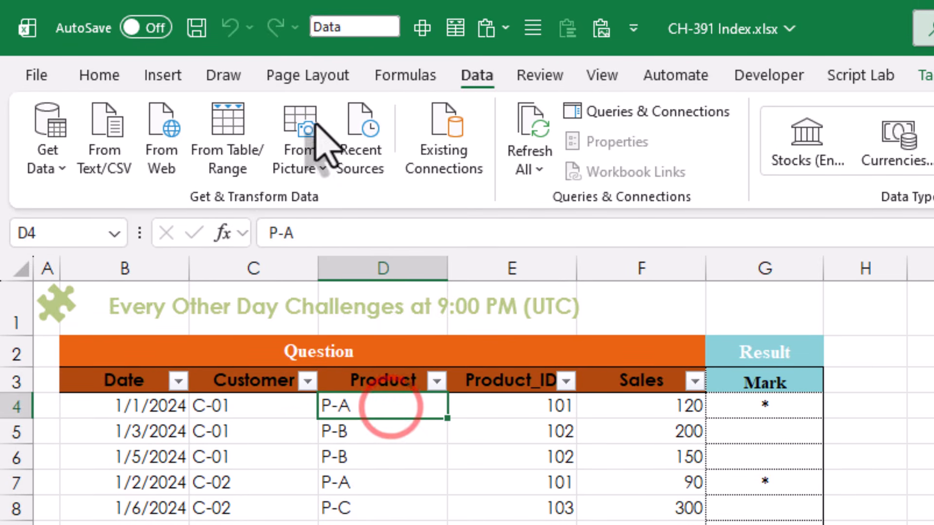
{"action": "left_click", "coordinate": [230, 117]}
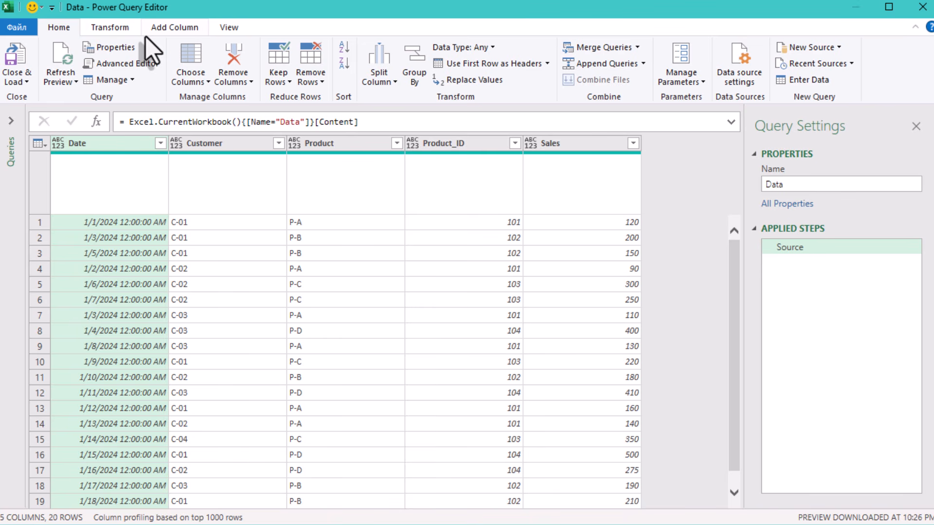
- Group the rows by Customer, computing the Min of Date into a new column named Date
{"action": "left_click", "coordinate": [112, 28]}
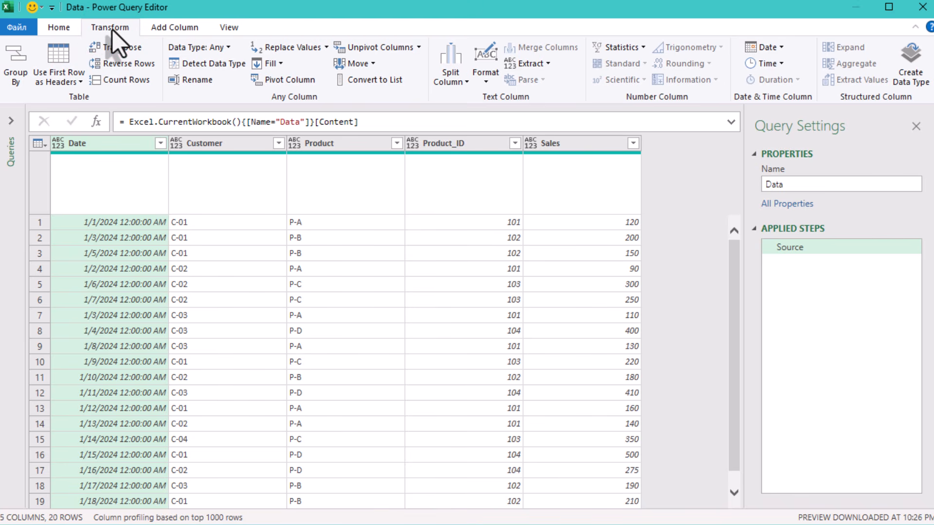
{"action": "left_click", "coordinate": [21, 85]}
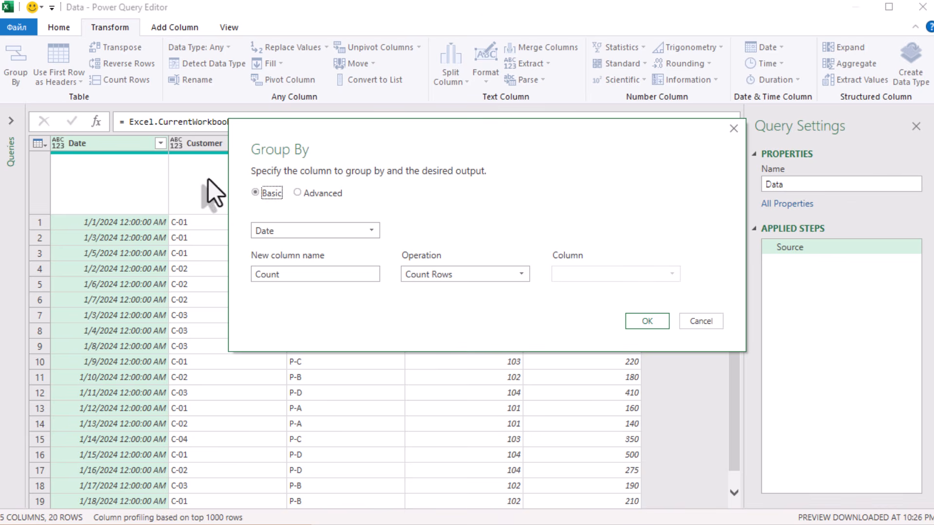
{"action": "left_click", "coordinate": [291, 227]}
{"action": "left_click", "coordinate": [305, 261]}
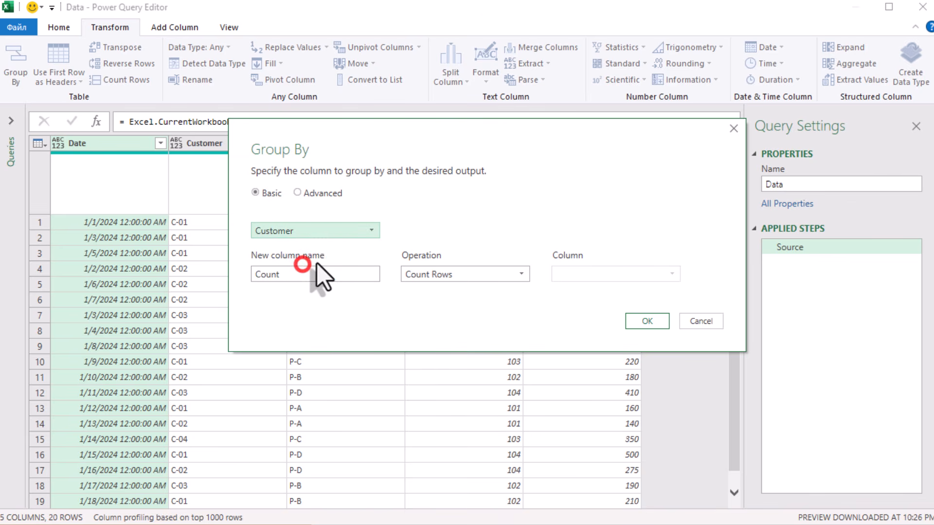
{"action": "left_click", "coordinate": [510, 275]}
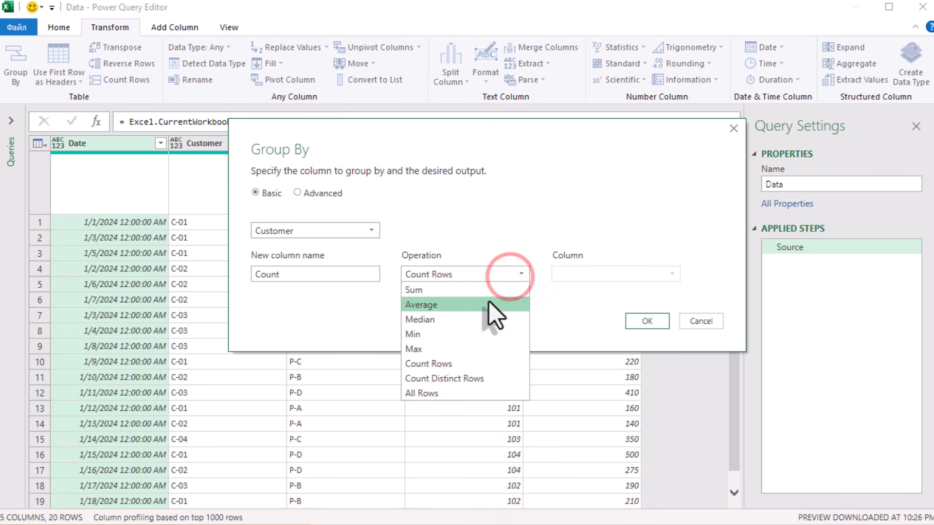
{"action": "left_click", "coordinate": [454, 334]}
{"action": "left_click", "coordinate": [520, 274]}
{"action": "double_click", "coordinate": [347, 274]}
{"action": "type", "text": "Date"}
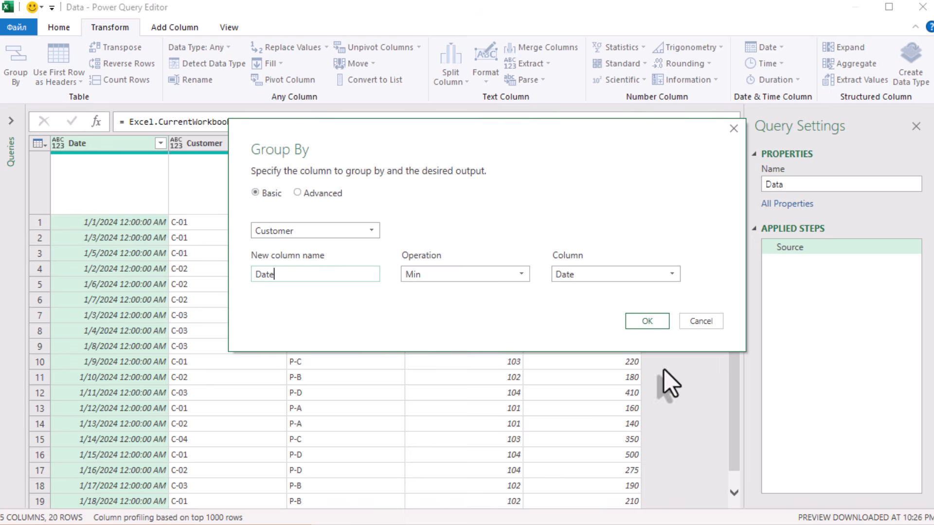
{"action": "left_click", "coordinate": [647, 321]}
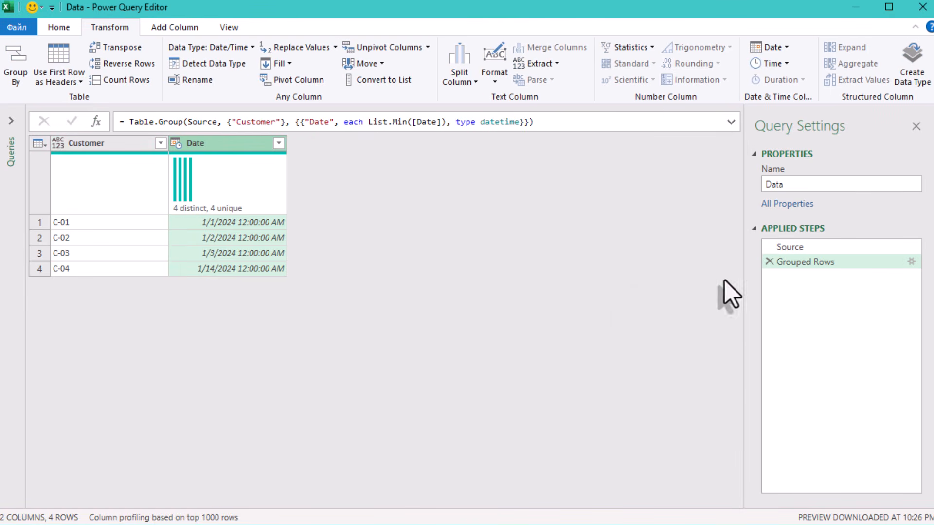
- Rename the grouping step as MinDates
{"action": "right_click", "coordinate": [795, 261]}
{"action": "left_click", "coordinate": [837, 294]}
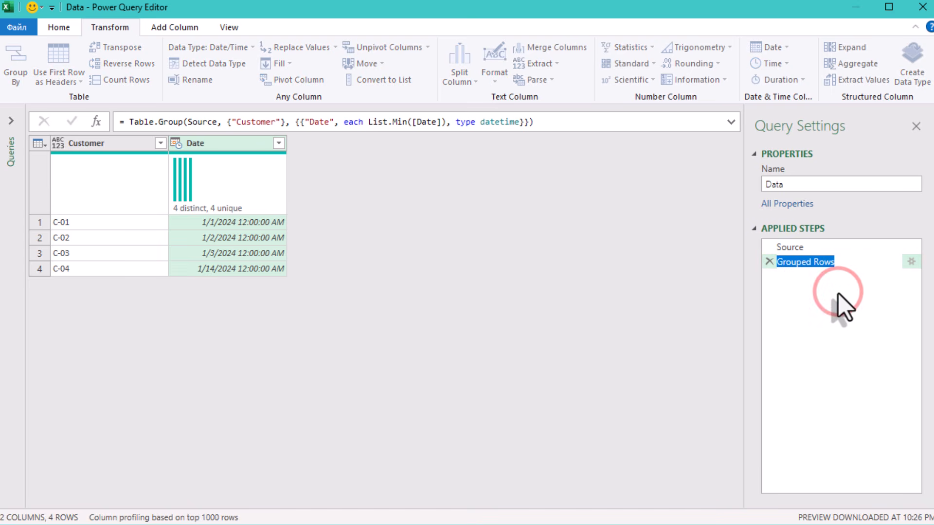
{"action": "type", "text": "MinDates"}
{"action": "left_click", "coordinate": [518, 300]}
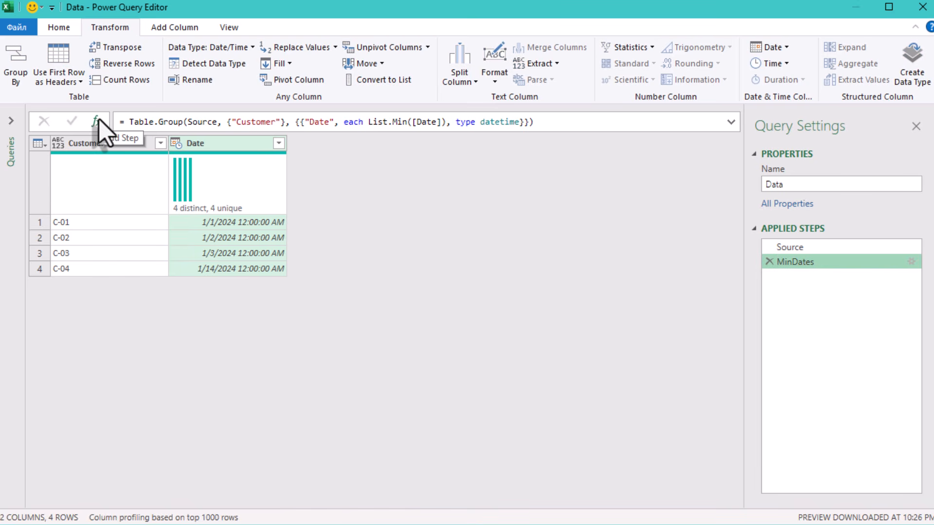
- Insert a new custom step and set its formula to refer to Source
{"action": "left_click", "coordinate": [86, 223]}
{"action": "left_click", "coordinate": [100, 238]}
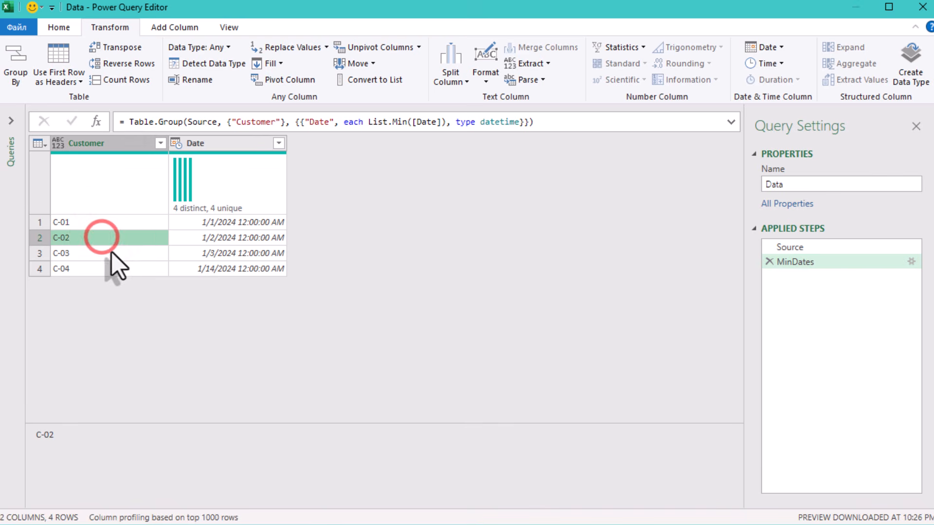
{"action": "left_click", "coordinate": [115, 254]}
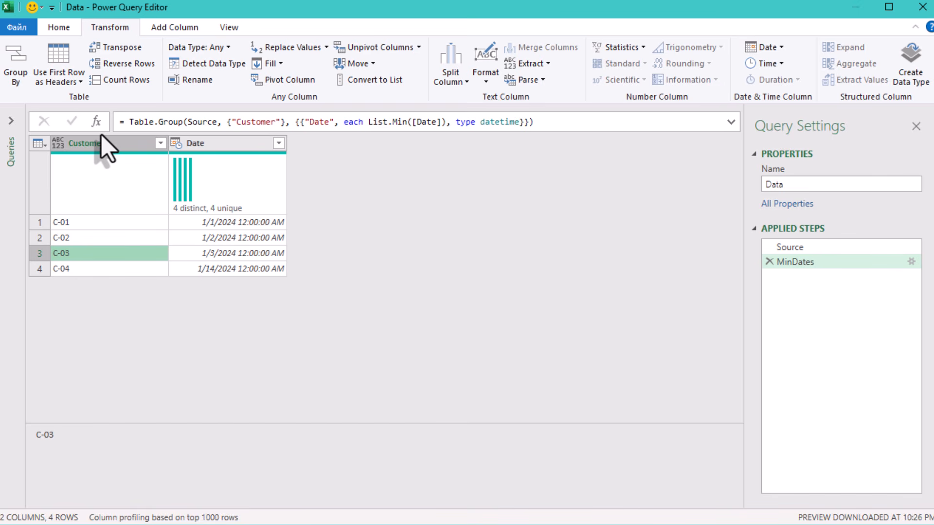
{"action": "left_click", "coordinate": [96, 121]}
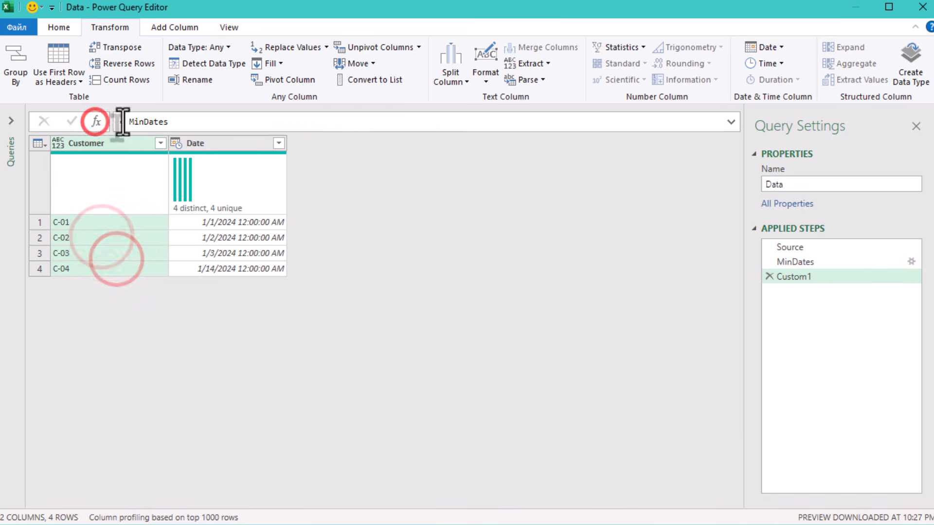
{"action": "double_click", "coordinate": [132, 122]}
{"action": "type", "text": "Source"}
{"action": "key", "text": "Return"}
- Wrap Source in Table.AddColumn to add a new column named "Mark"
{"action": "left_click", "coordinate": [167, 122]}
{"action": "left_click", "coordinate": [129, 122]}
{"action": "key", "text": "Left"}
{"action": "type", "text": "table.AddColumn"}
{"action": "key", "text": "Tab"}
{"action": "key", "text": "Delete"}
{"action": "type", "text": "("}
{"action": "key", "text": "End"}
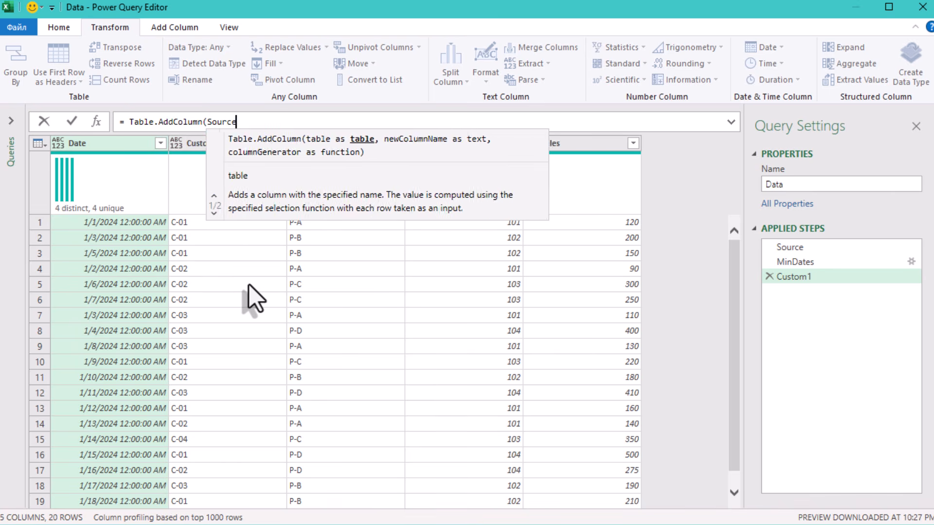
{"action": "type", "text": ", \"Mark\""}
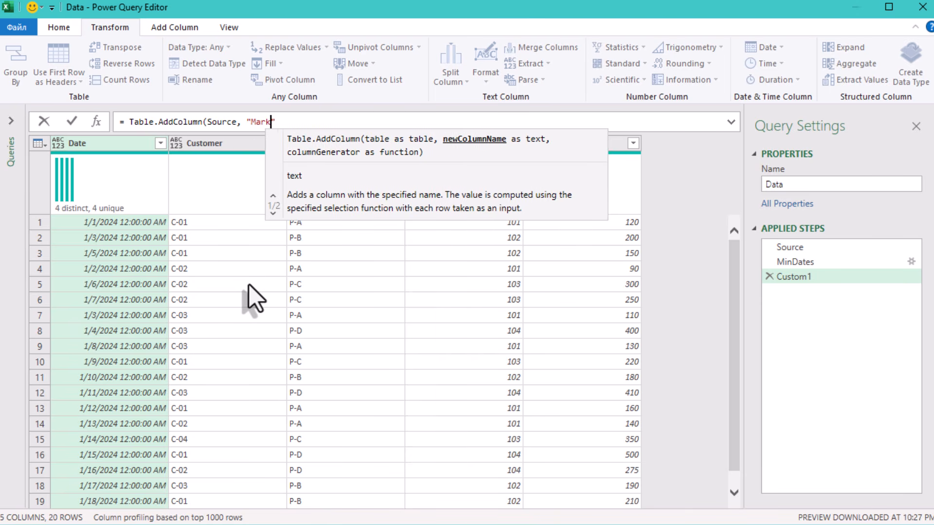
{"action": "type", "text": ", e"}
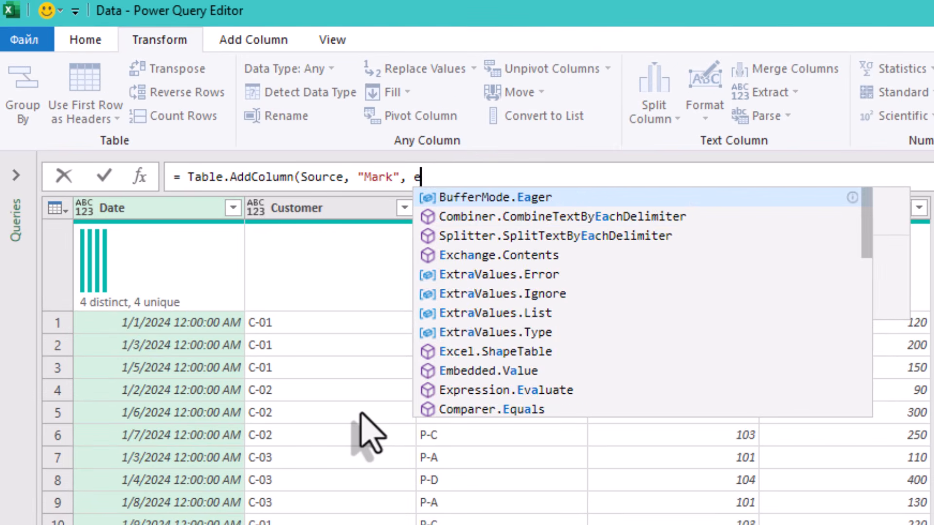
{"action": "type", "text": "ach if "}
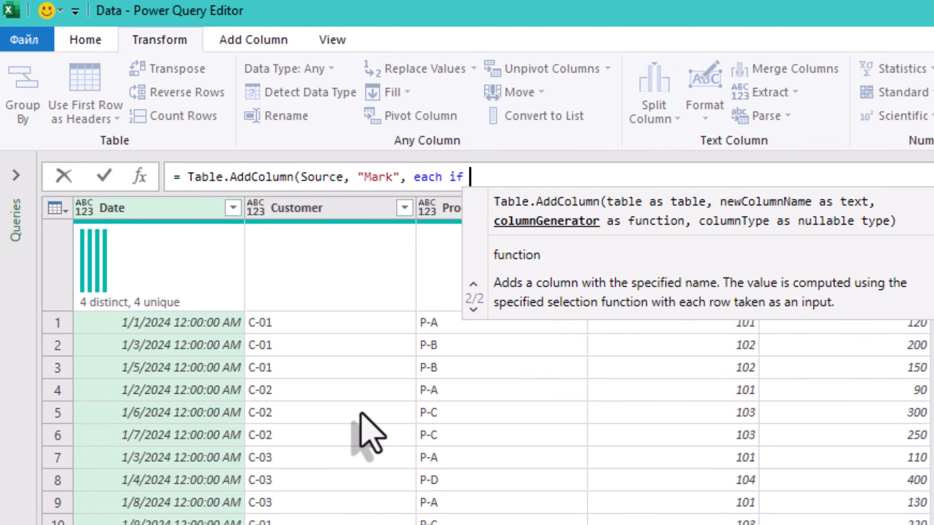
{"action": "type", "text": "MinD"}
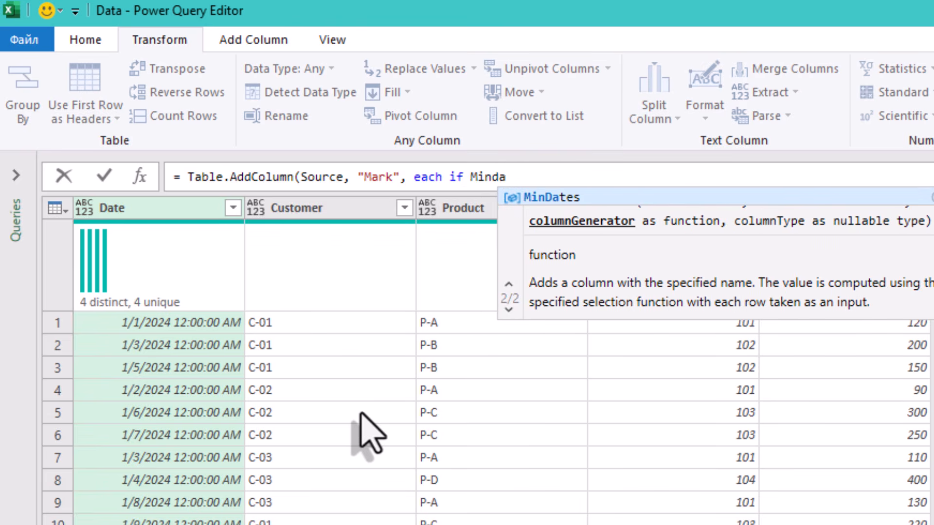
{"action": "type", "text": "ates"}
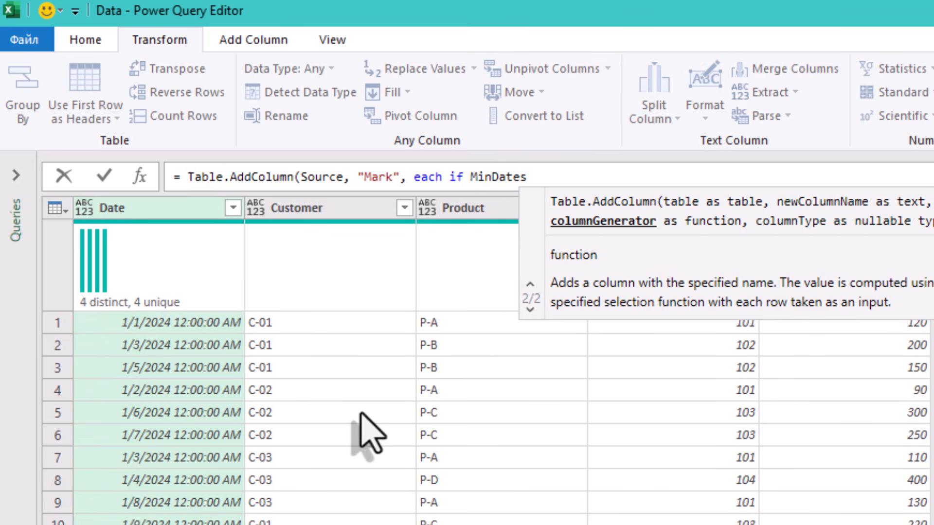
{"action": "type", "text": "{"}
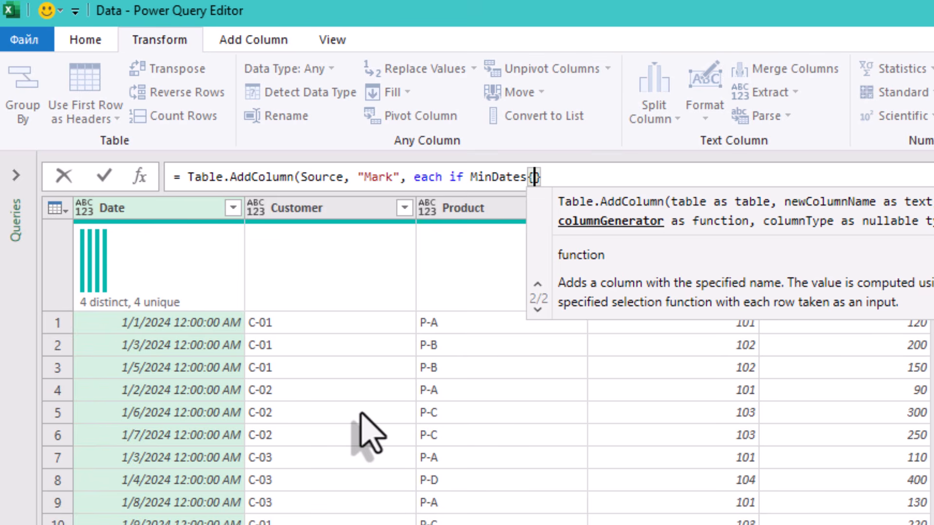
{"action": "type", "text": "["}
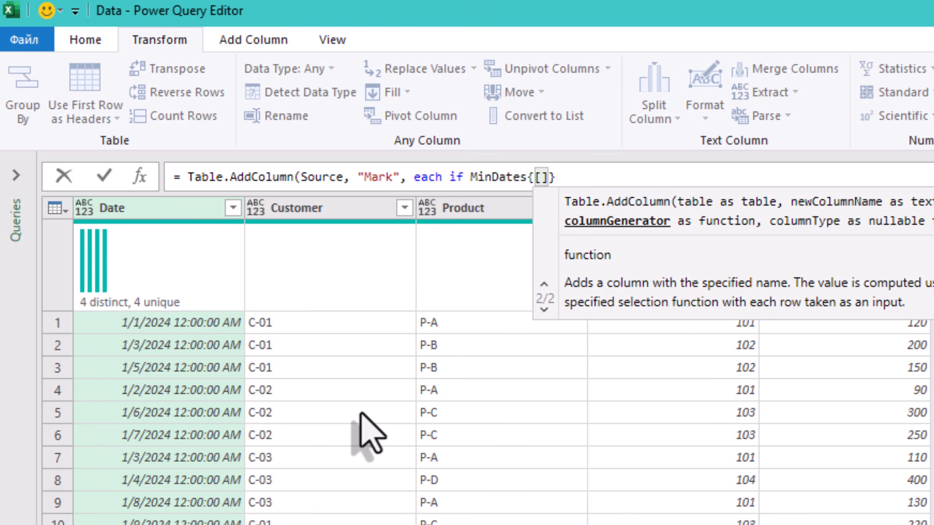
{"action": "type", "text": "C"}
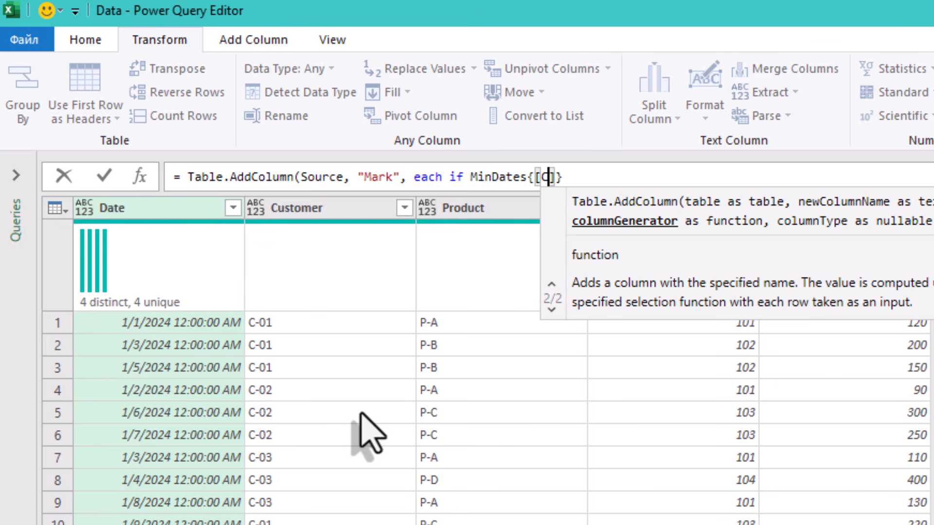
{"action": "type", "text": "ustomer"}
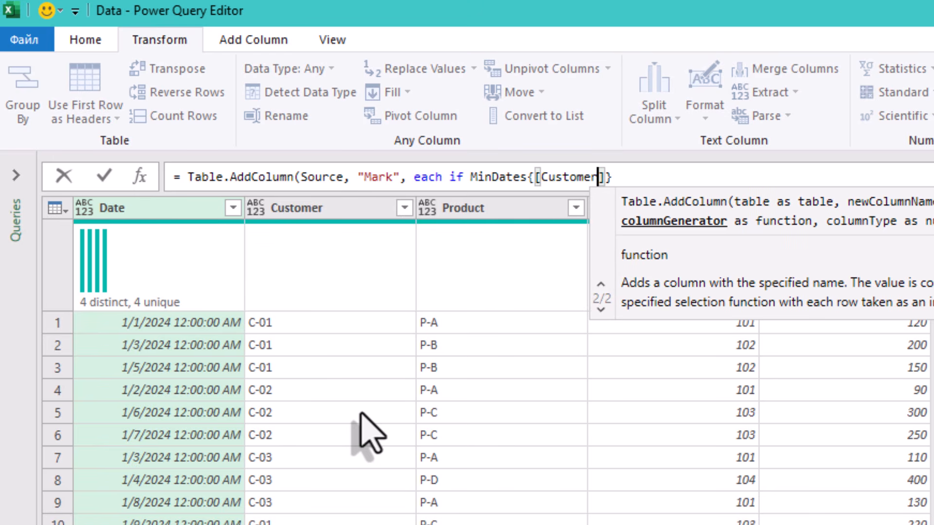
{"action": "type", "text": "="}
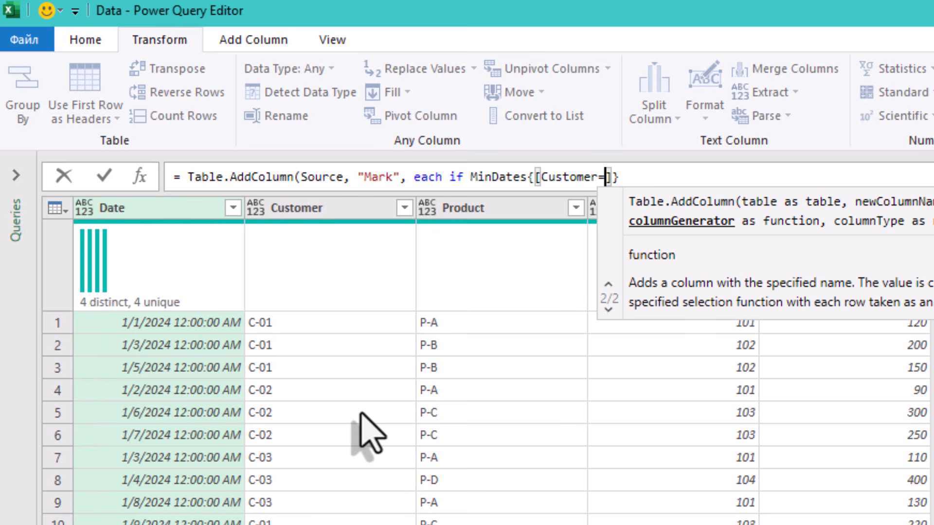
{"action": "type", "text": "["}
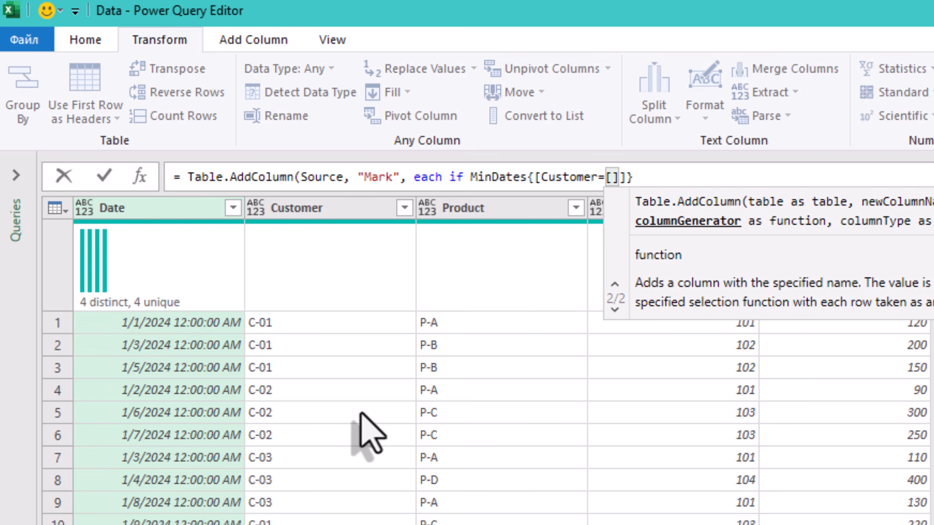
{"action": "type", "text": "Customer]]"}
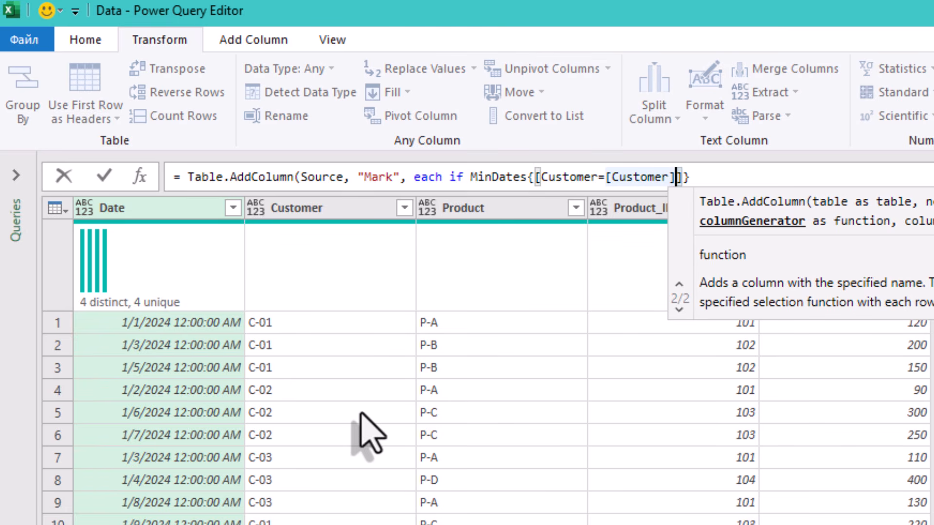
{"action": "type", "text": "}["}
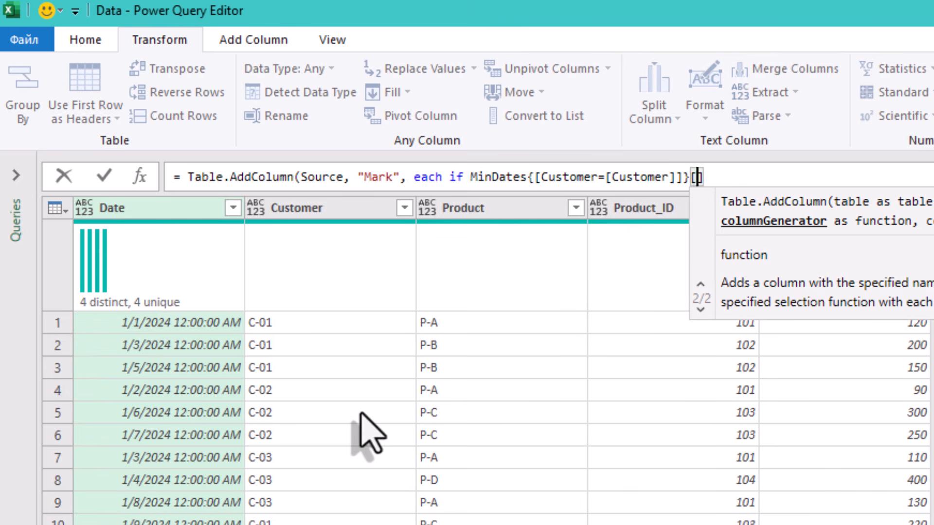
{"action": "type", "text": "Date"}
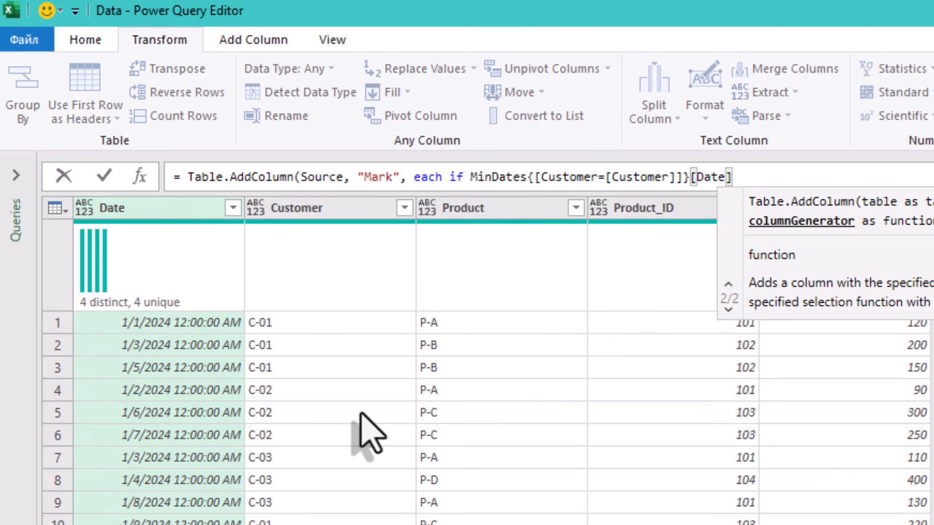
{"action": "type", "text": "]="}
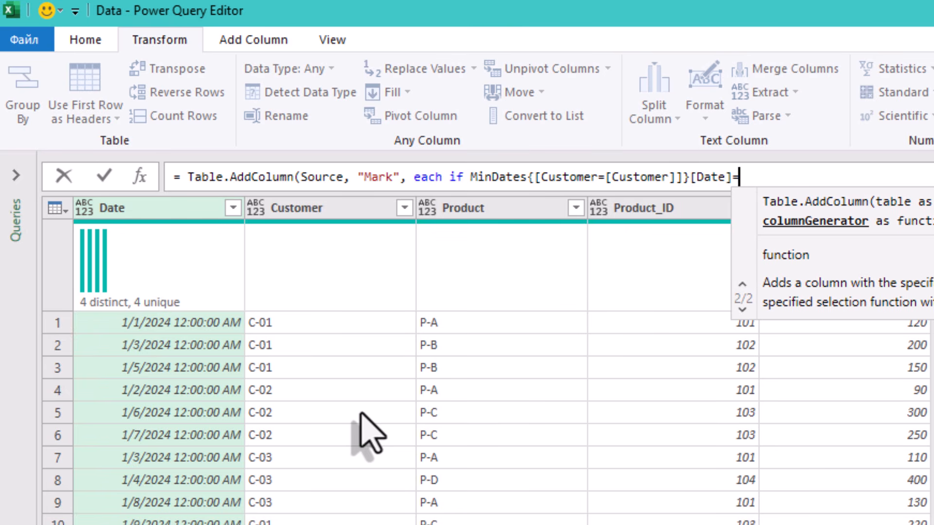
{"action": "type", "text": "[Date]"}
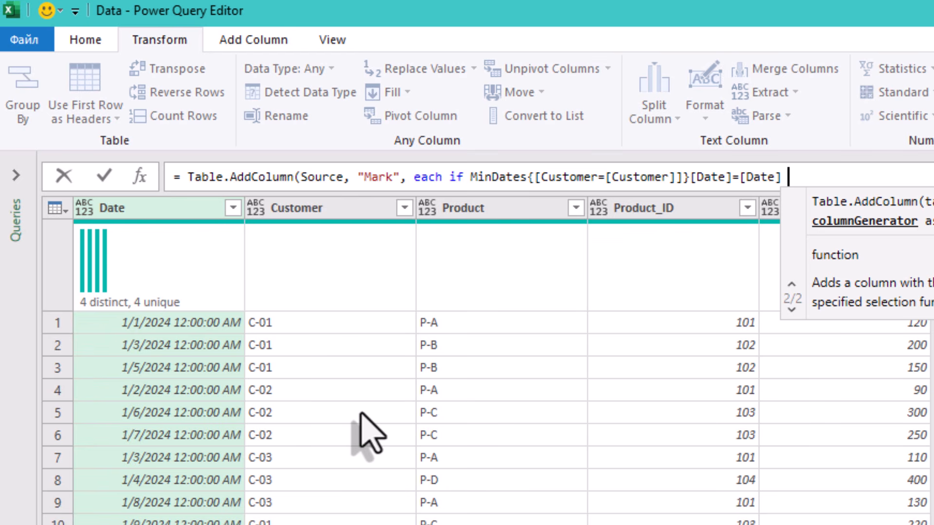
{"action": "type", "text": " then "}
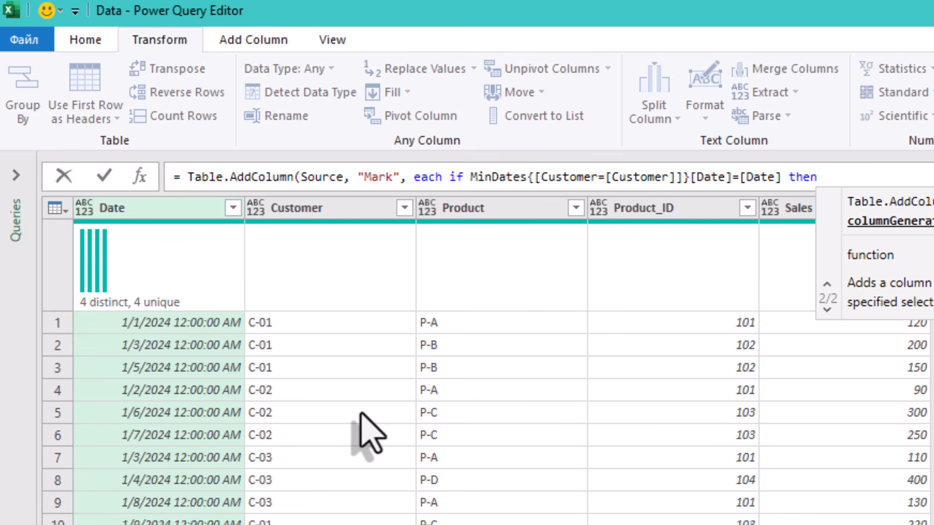
{"action": "type", "text": "\"\""}
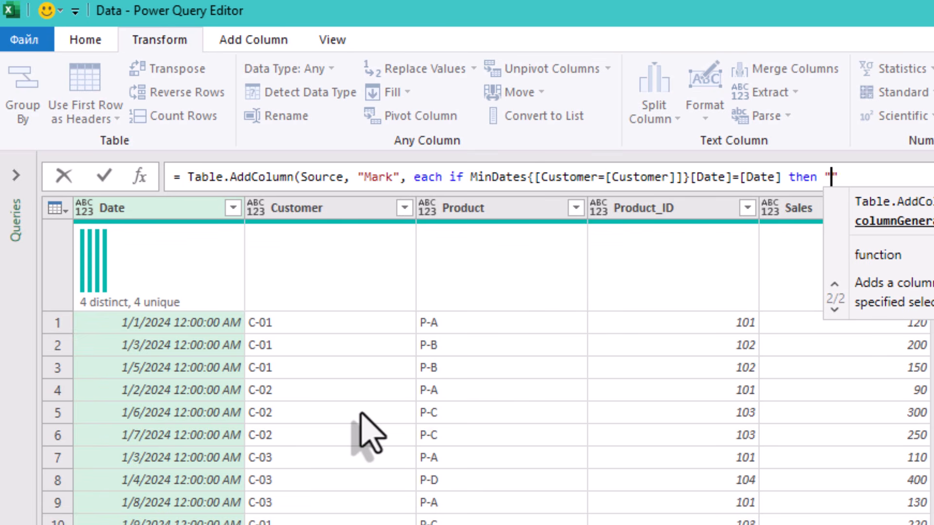
{"action": "type", "text": "*\" el"}
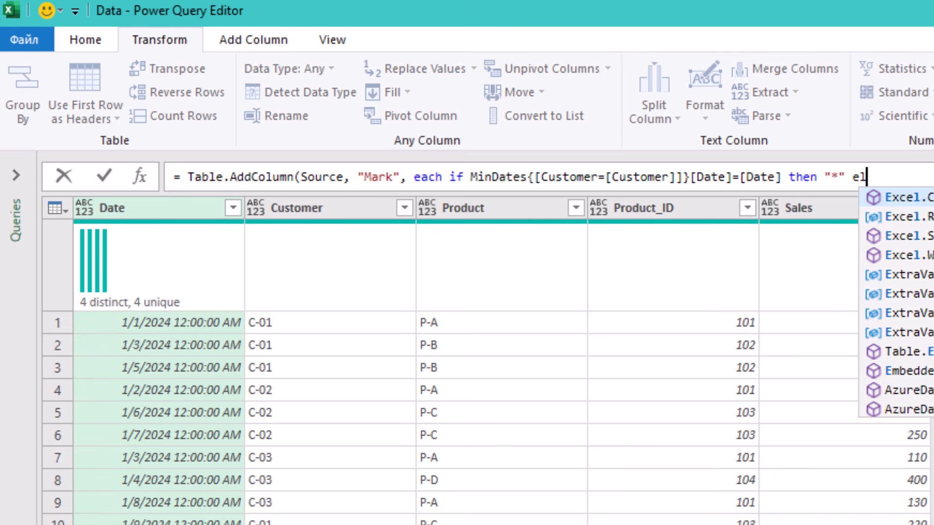
{"action": "type", "text": "se null("}
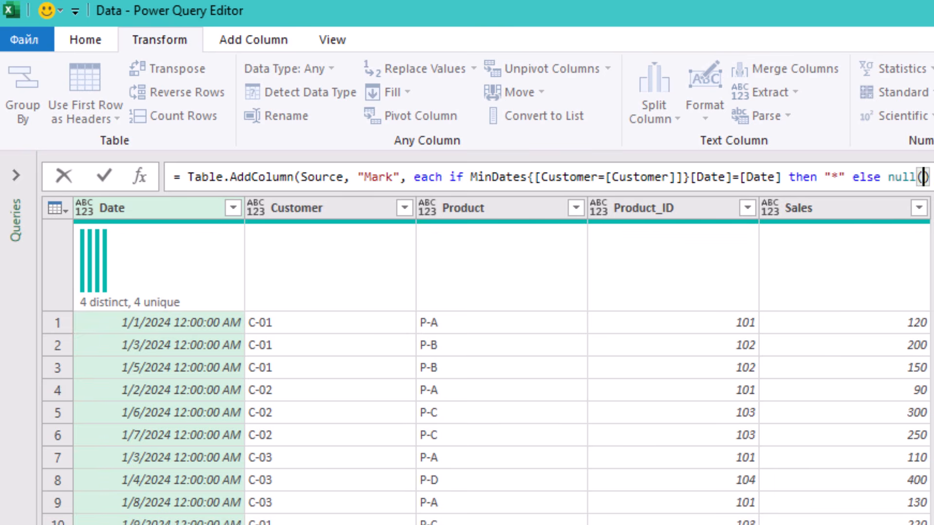
- Complete the Mark formula with then "*" else null and a closing parenthesis, and apply it
{"action": "key", "text": "BackSpace"}
{"action": "type", "text": ")"}
{"action": "left_click", "coordinate": [916, 337]}
{"action": "left_click", "coordinate": [676, 219]}
{"action": "left_click", "coordinate": [634, 269]}
{"action": "left_click", "coordinate": [632, 313]}
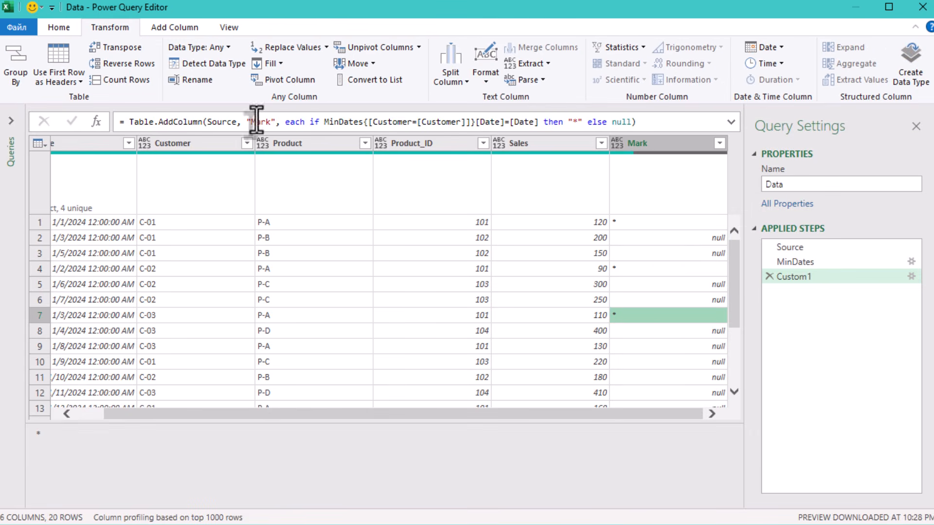
{"action": "left_click_drag", "start_coordinate": [116, 415], "coordinate": [83, 416]}
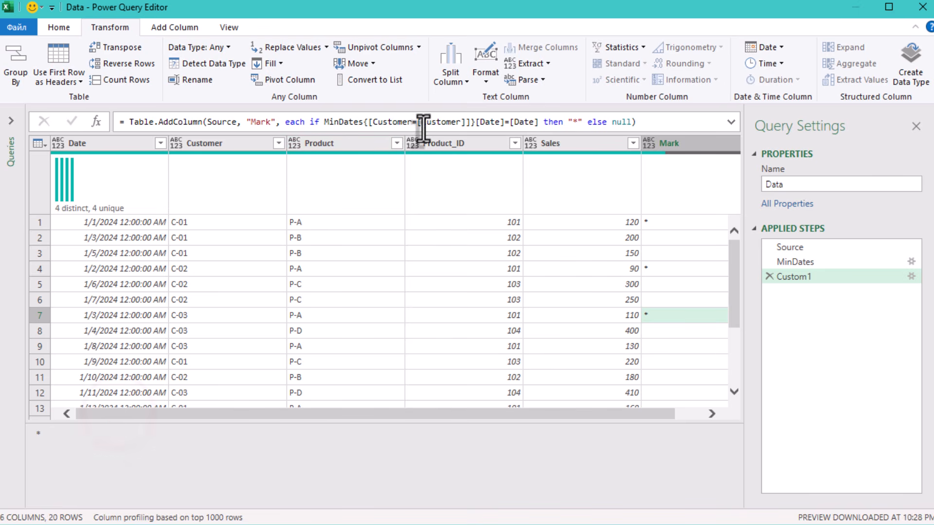
{"action": "double_click", "coordinate": [444, 121]}
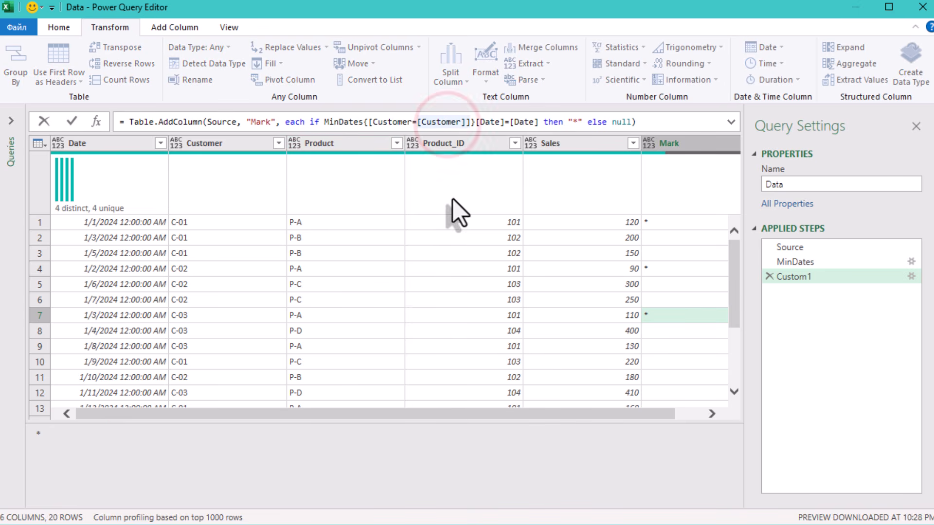
{"action": "left_click", "coordinate": [734, 299]}
{"action": "left_click", "coordinate": [733, 348]}
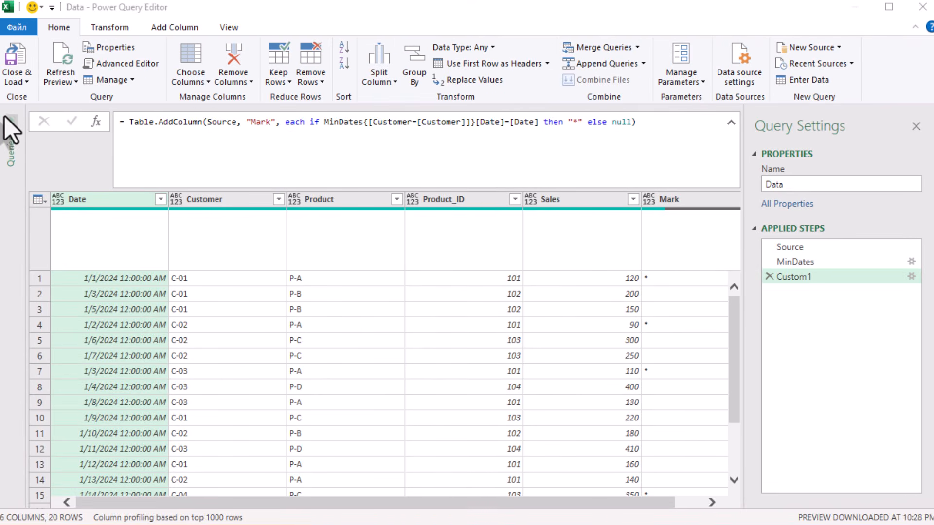
- Duplicate the Data query
{"action": "left_click", "coordinate": [16, 122]}
{"action": "right_click", "coordinate": [42, 140]}
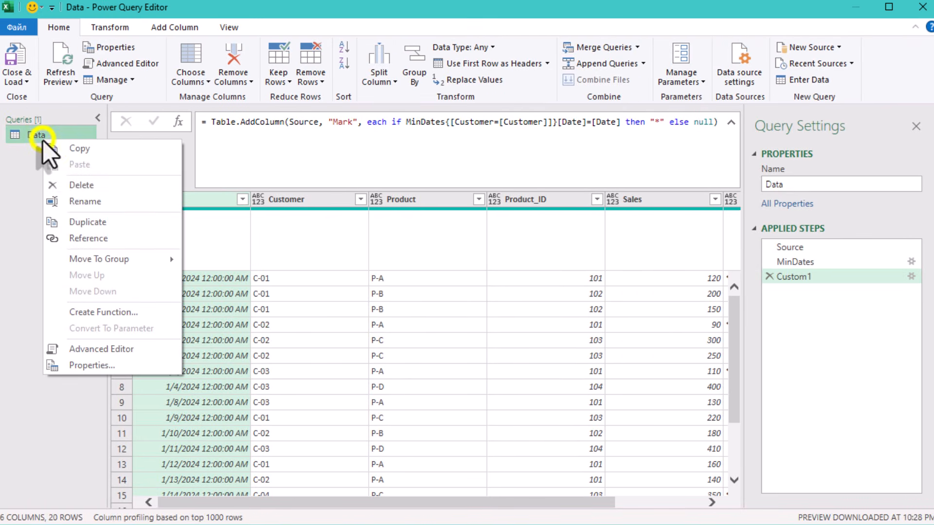
{"action": "left_click", "coordinate": [102, 221]}
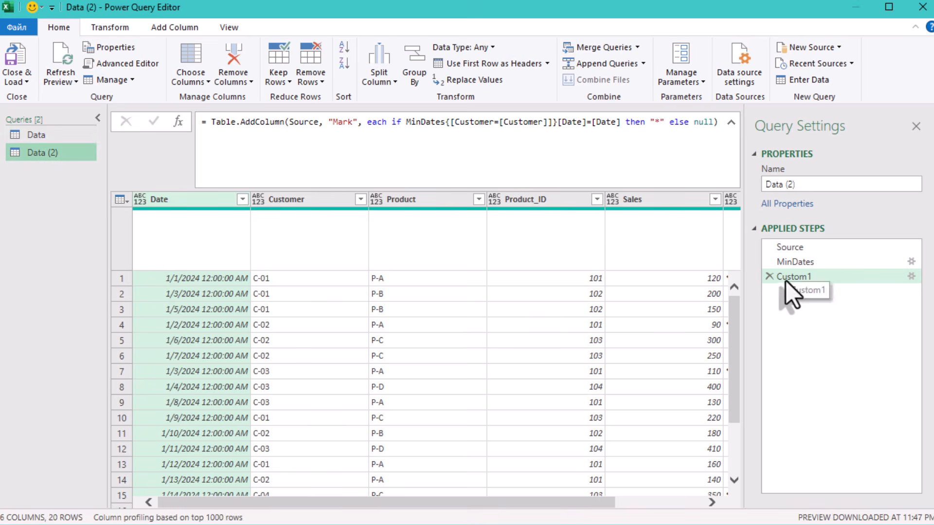
- Delete the Custom1 step from the duplicated query
{"action": "left_click", "coordinate": [769, 276]}
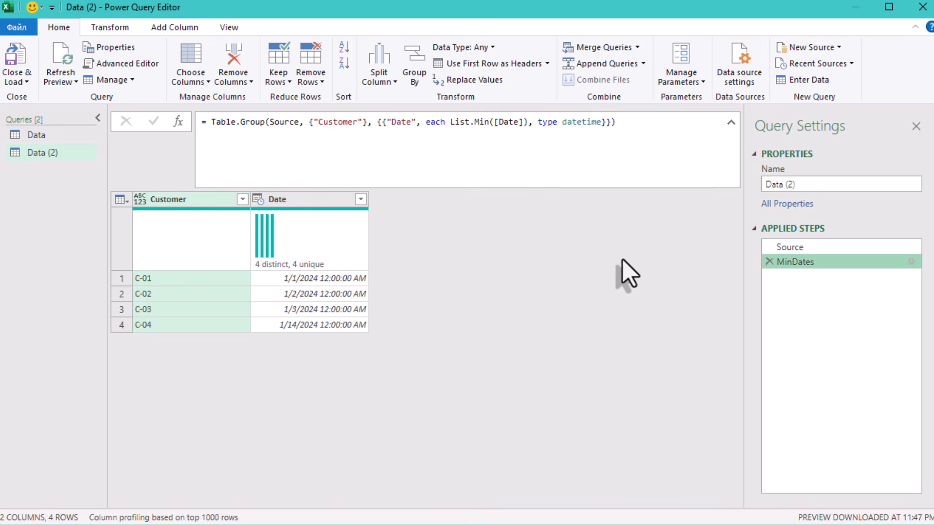
{"action": "left_click", "coordinate": [476, 251]}
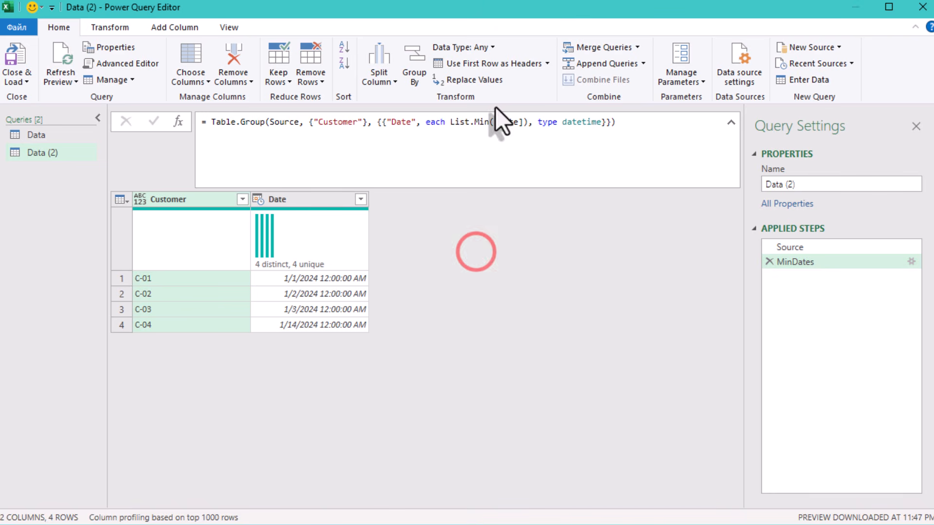
{"action": "left_click", "coordinate": [51, 25]}
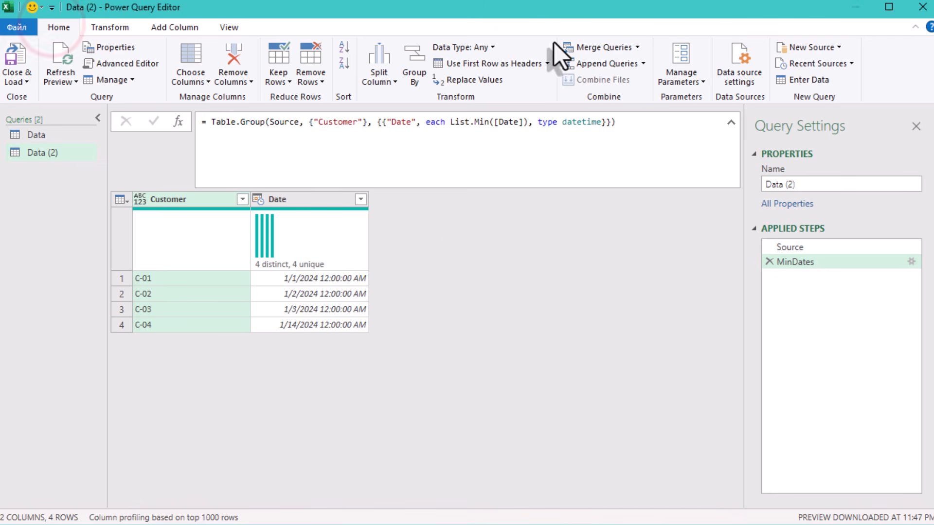
- Merge the current query with itself, matching on the Customer and Date columns in both tables
{"action": "left_click", "coordinate": [589, 50]}
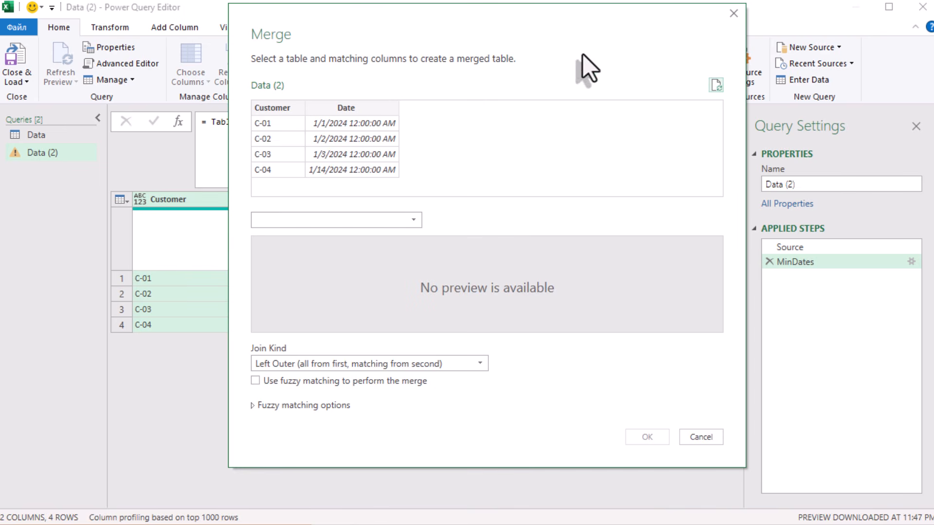
{"action": "left_click", "coordinate": [353, 223]}
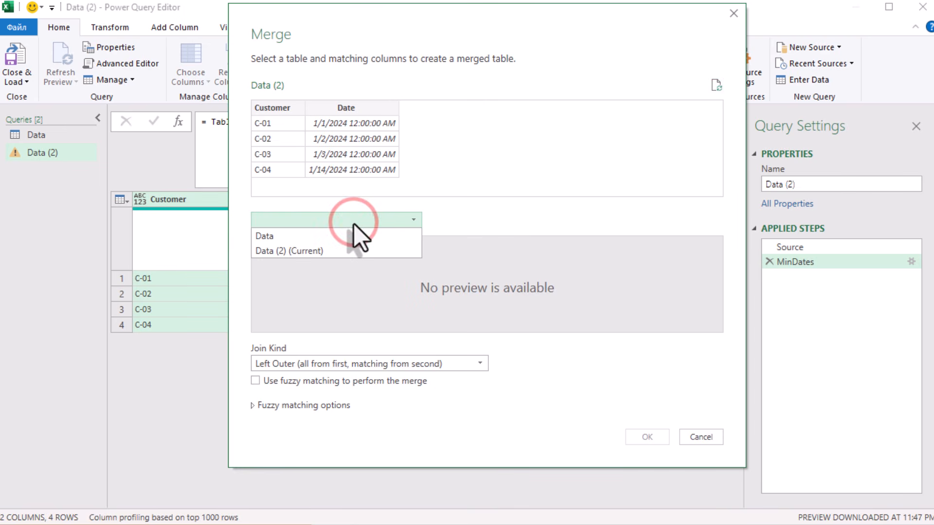
{"action": "left_click", "coordinate": [310, 251]}
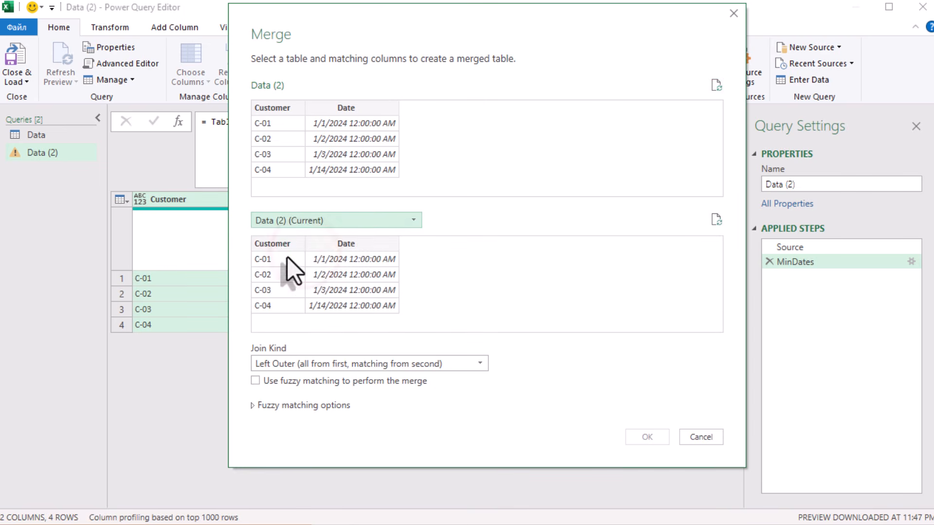
{"action": "left_click", "coordinate": [291, 108]}
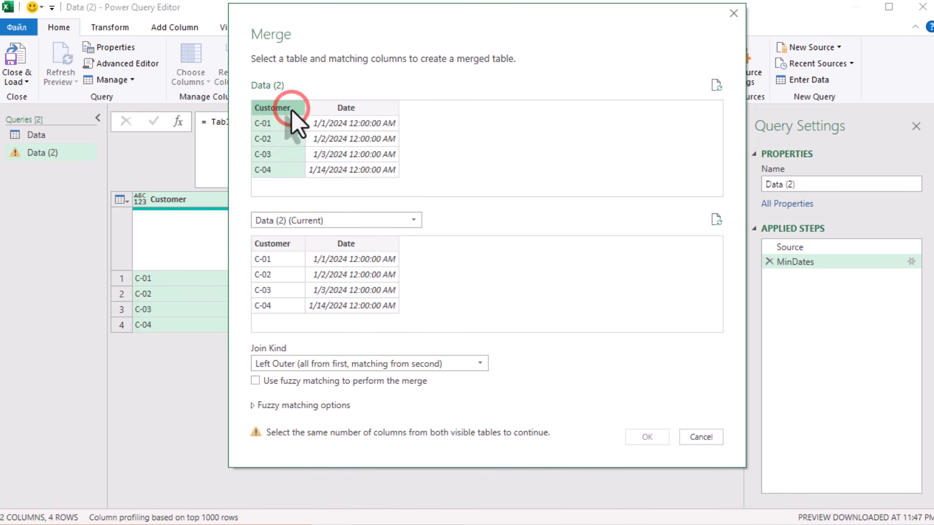
{"action": "left_click", "coordinate": [338, 121], "text": "ctrl"}
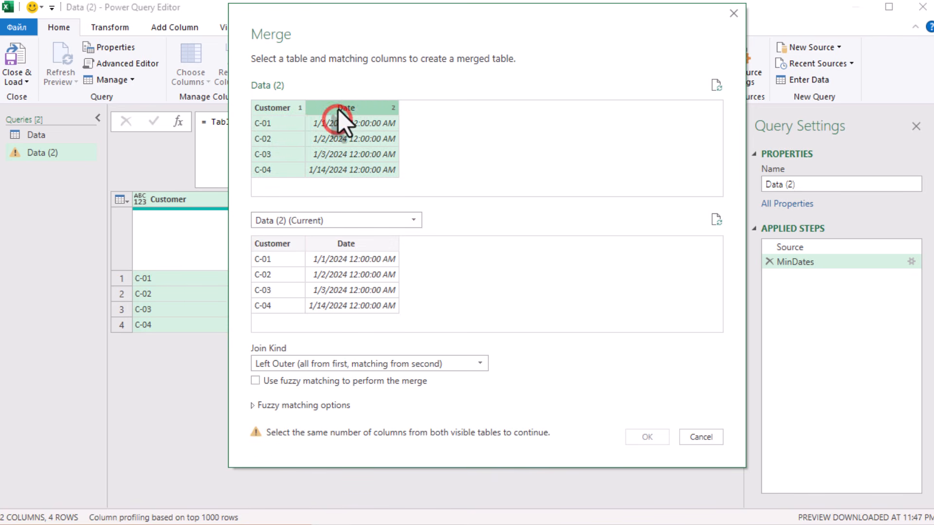
{"action": "left_click", "coordinate": [291, 239]}
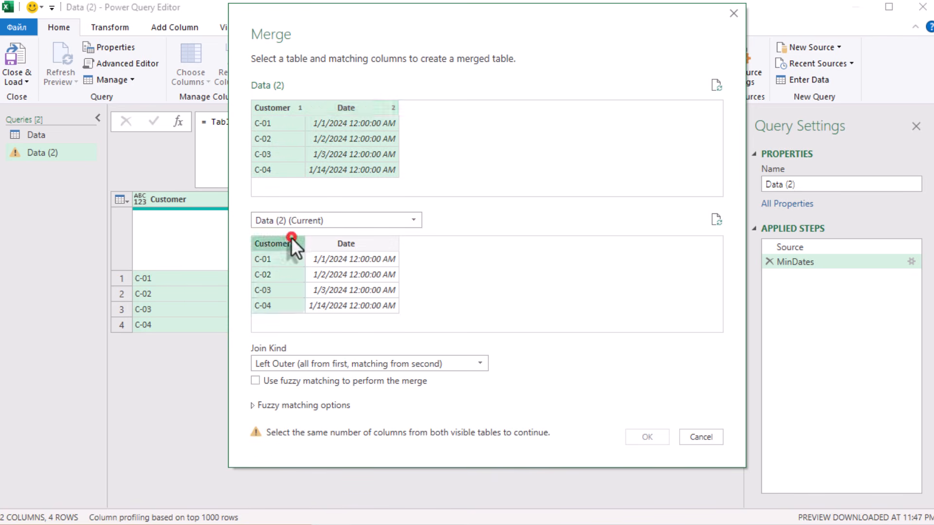
{"action": "left_click", "coordinate": [336, 244], "text": "ctrl"}
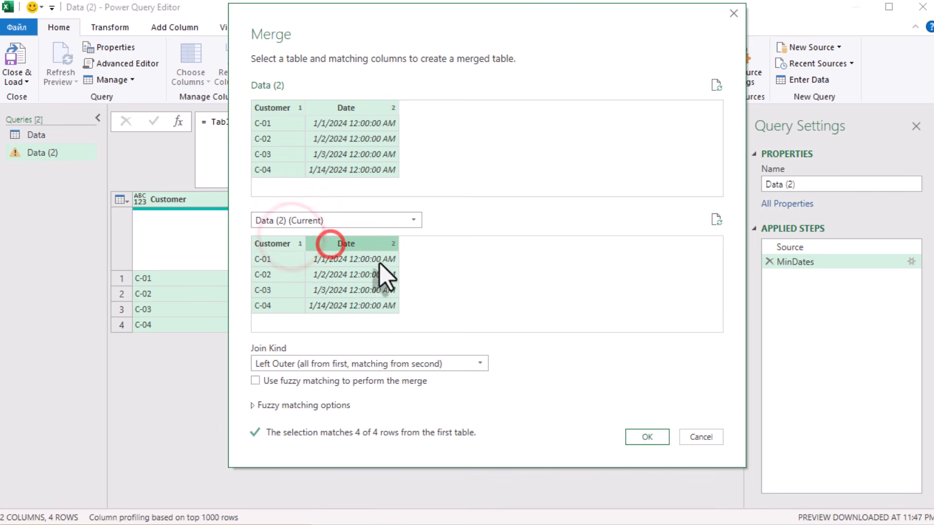
{"action": "left_click", "coordinate": [648, 430]}
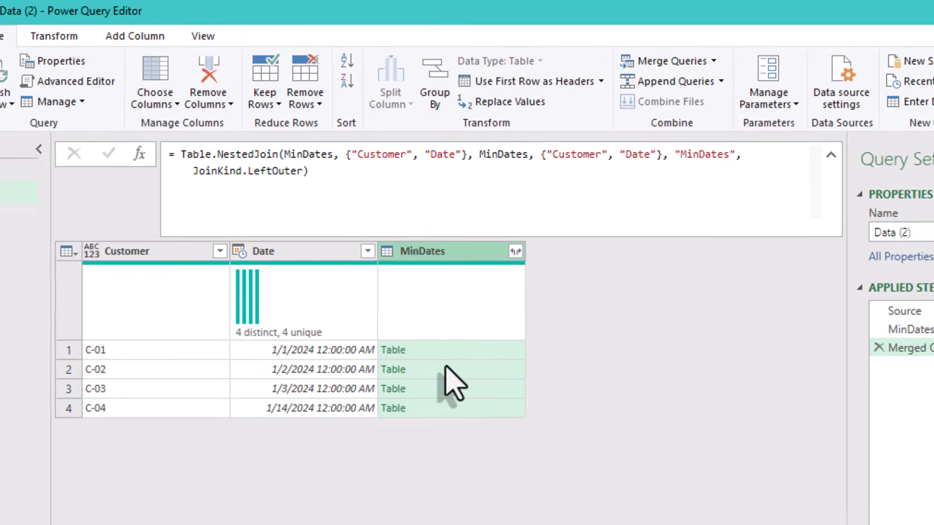
- Change the merge's first table argument from MinDates to Source in the formula
{"action": "left_click", "coordinate": [427, 292]}
{"action": "left_click", "coordinate": [475, 389]}
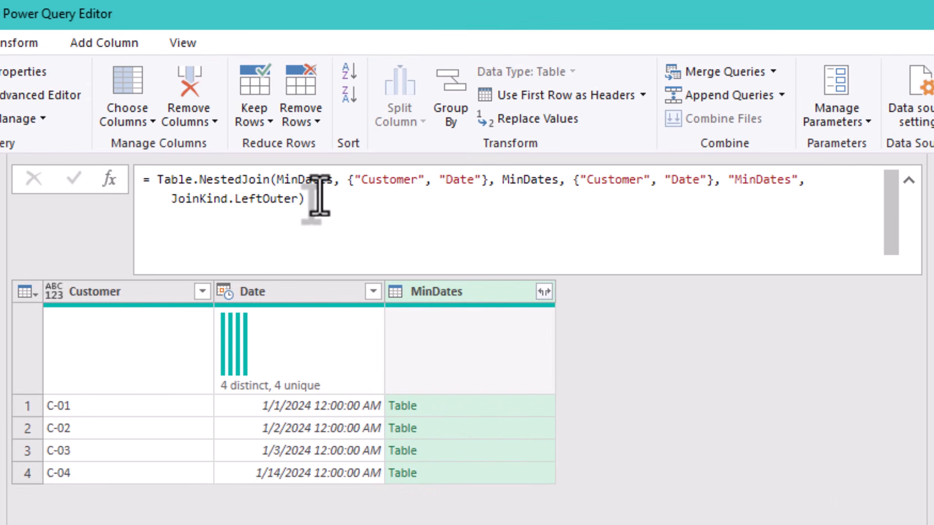
{"action": "double_click", "coordinate": [302, 182]}
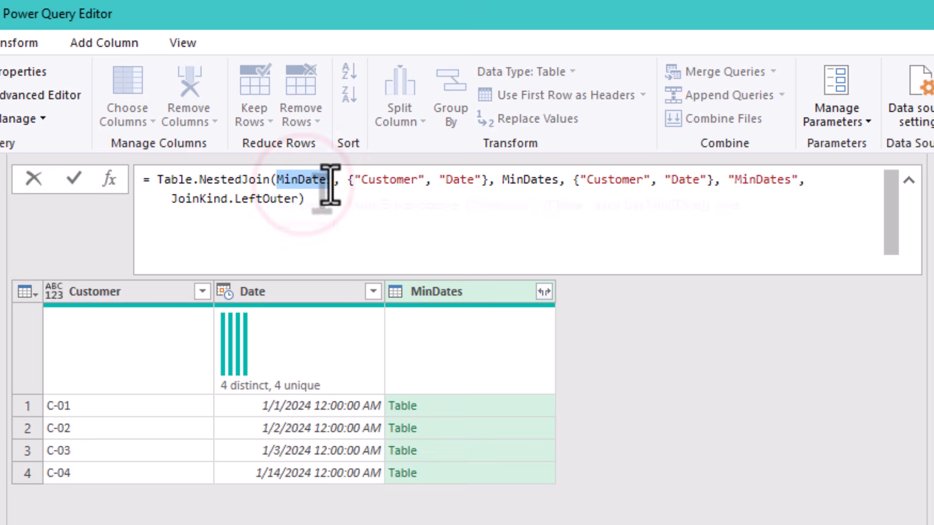
{"action": "type", "text": "Sou"}
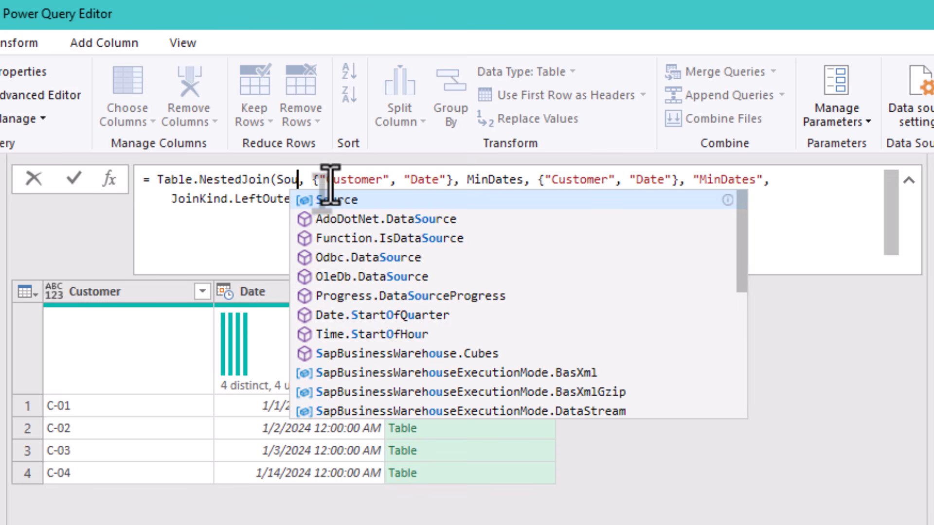
{"action": "type", "text": "c"}
{"action": "key", "text": "BackSpace"}
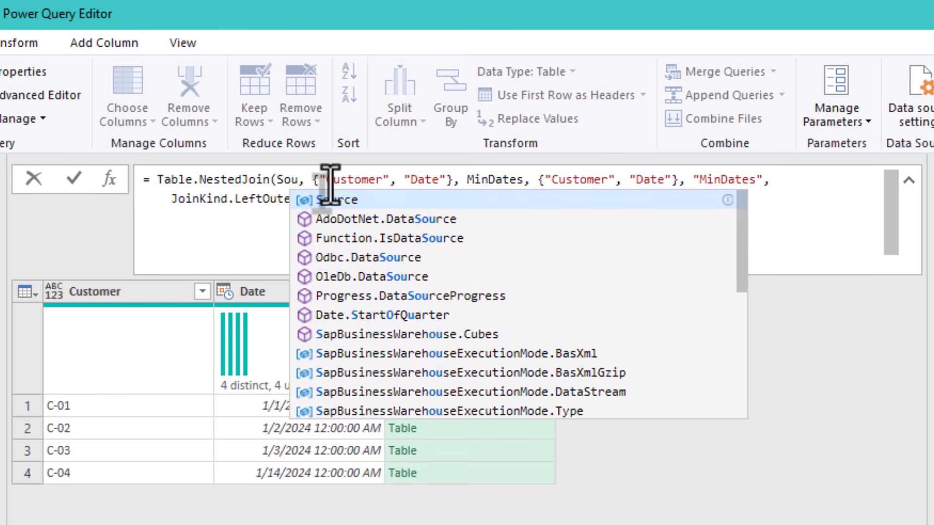
{"action": "type", "text": "rce"}
{"action": "key", "text": "Return"}
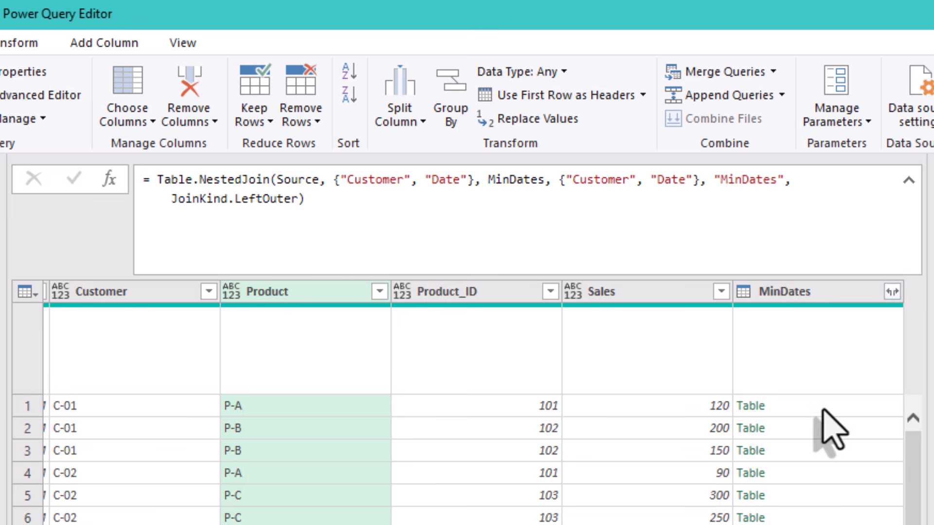
- Rename the merged column in the formula as "Mark" and apply it
{"action": "left_click", "coordinate": [822, 408]}
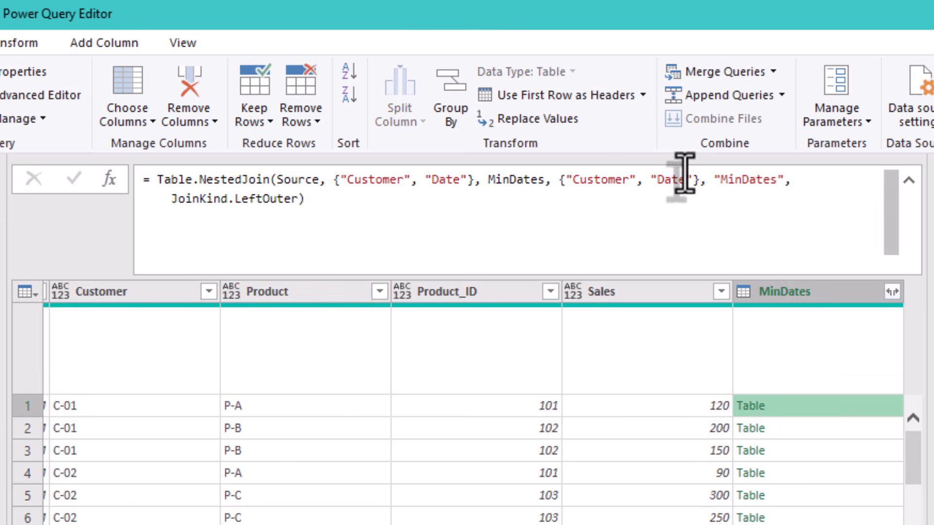
{"action": "double_click", "coordinate": [753, 180]}
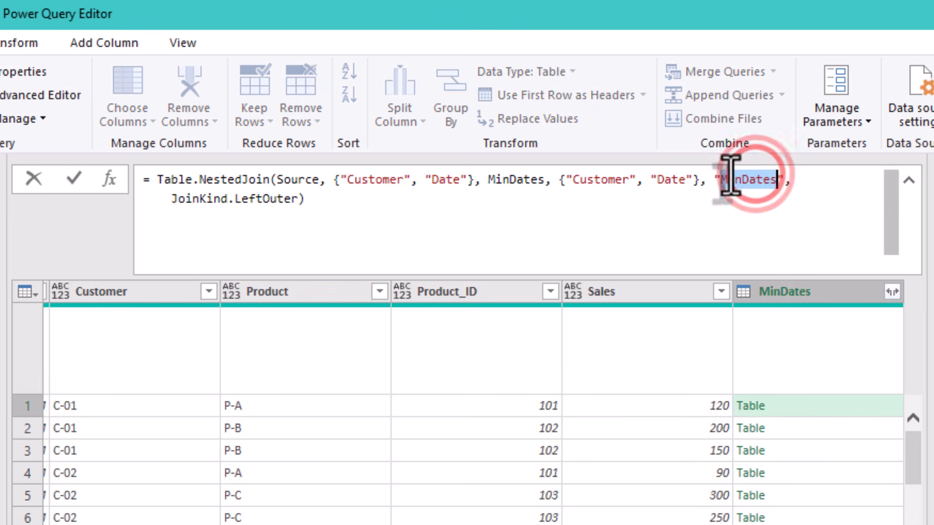
{"action": "type", "text": "Min"}
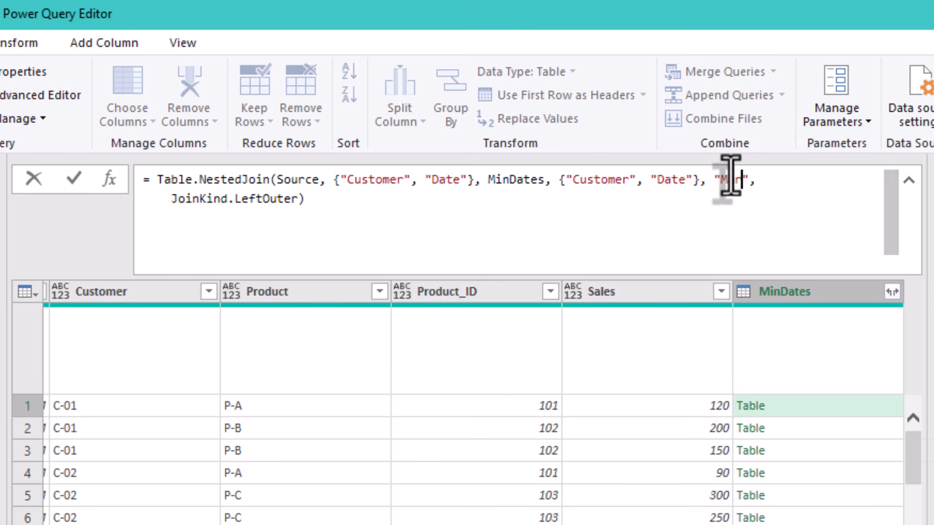
{"action": "type", "text": "k"}
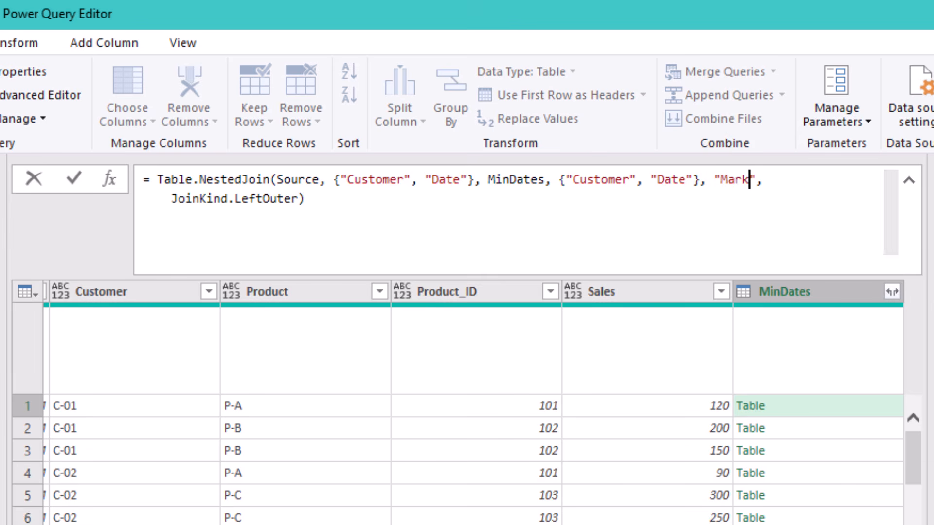
{"action": "key", "text": "Return"}
{"action": "left_click", "coordinate": [696, 282]}
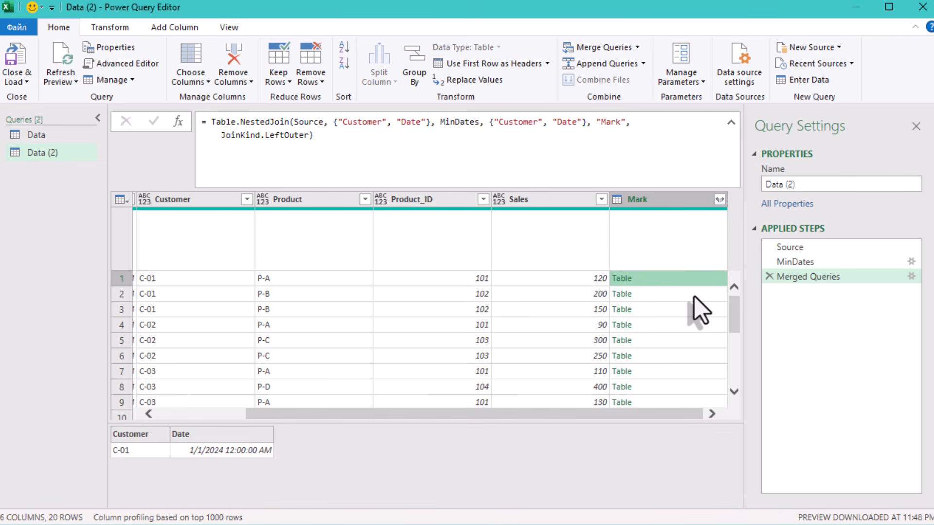
{"action": "left_click", "coordinate": [695, 296]}
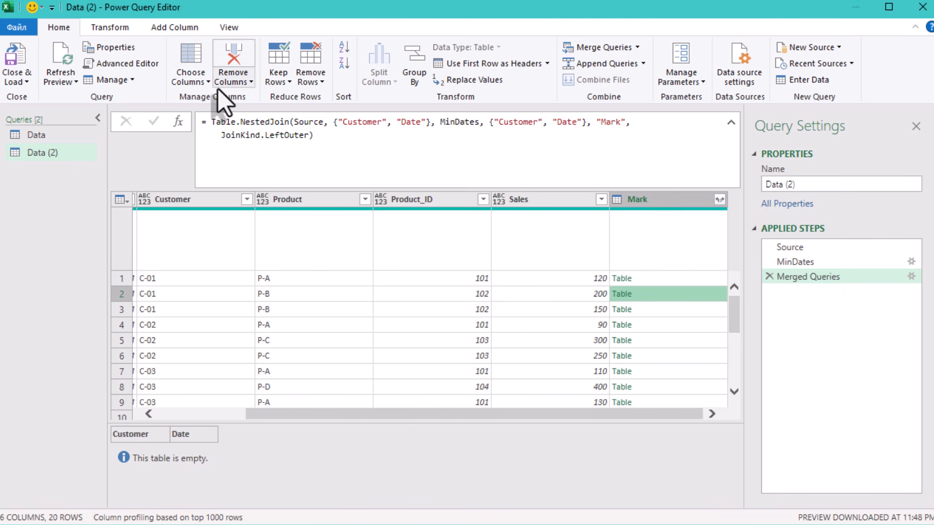
- Add a new custom step that starts a Table.TransformColumns formula on Merged Queries targeting the Mark column
{"action": "left_click", "coordinate": [178, 121]}
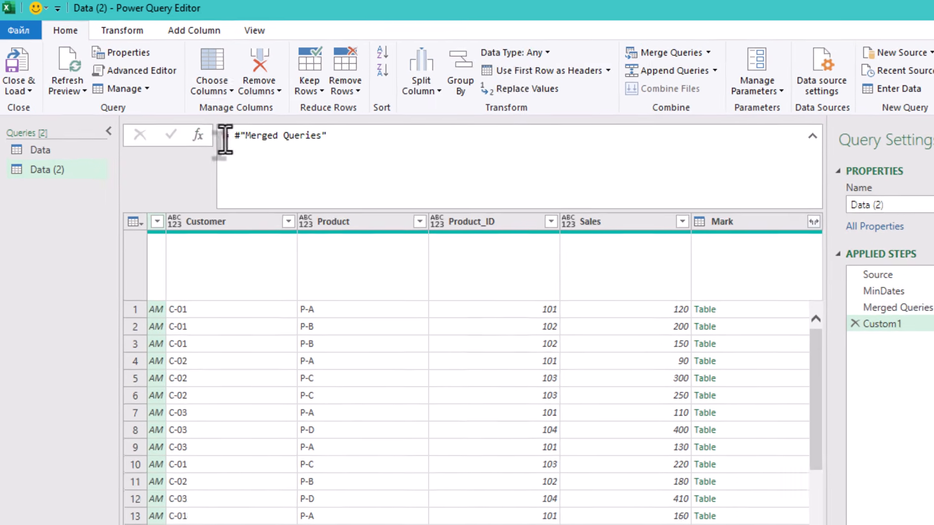
{"action": "left_click", "coordinate": [226, 136]}
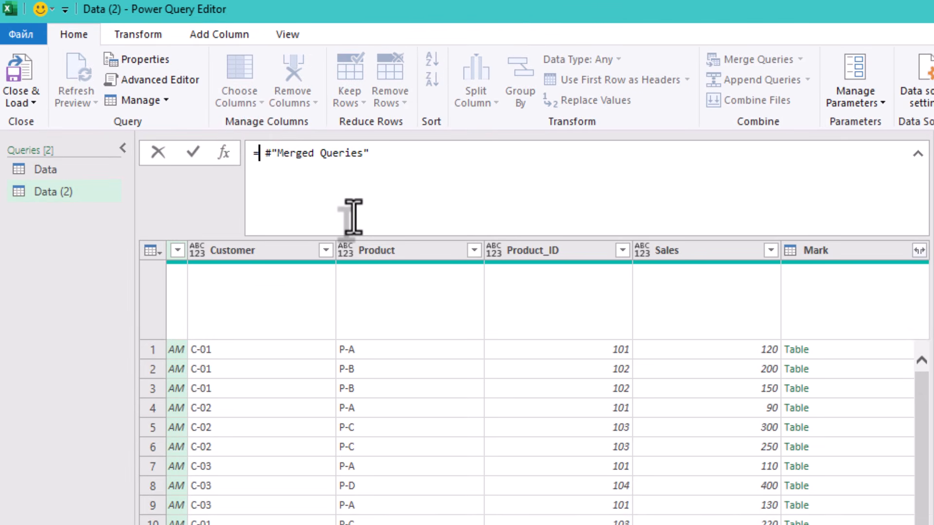
{"action": "type", "text": "tran"}
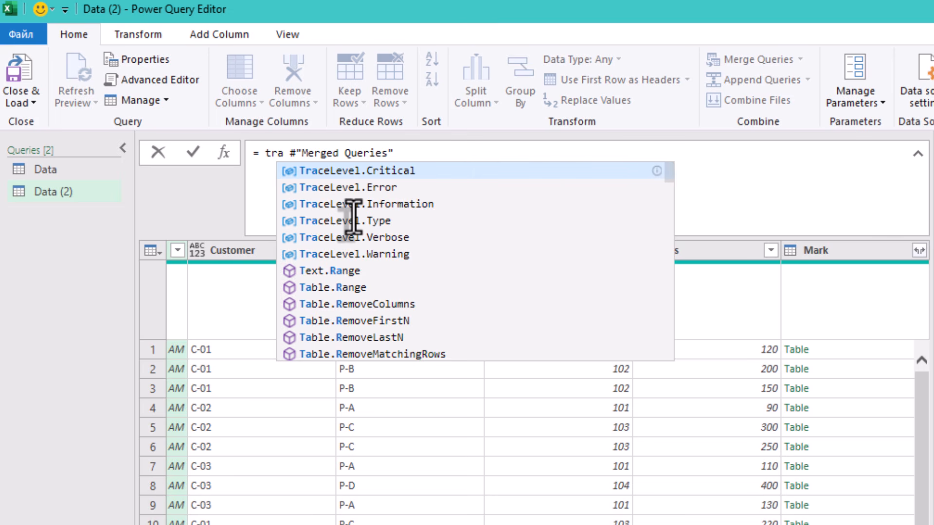
{"action": "type", "text": "s"}
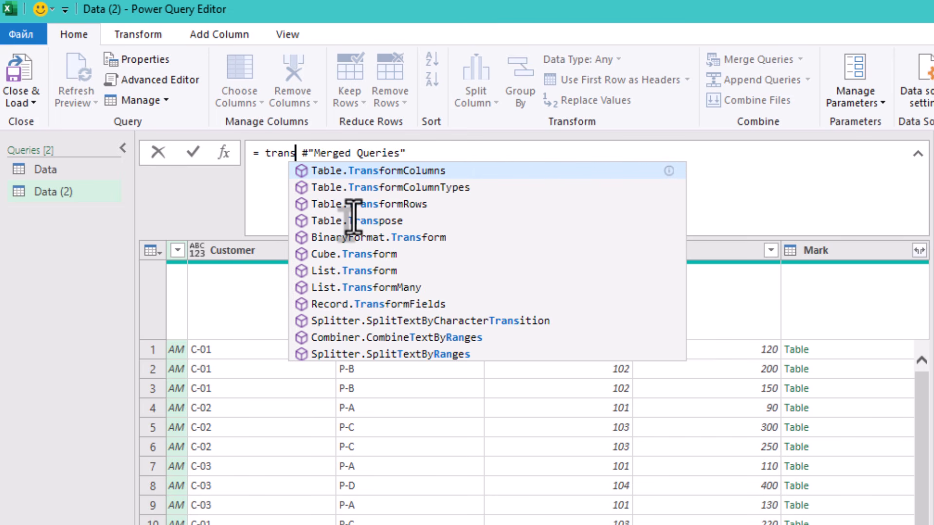
{"action": "key", "text": "Tab"}
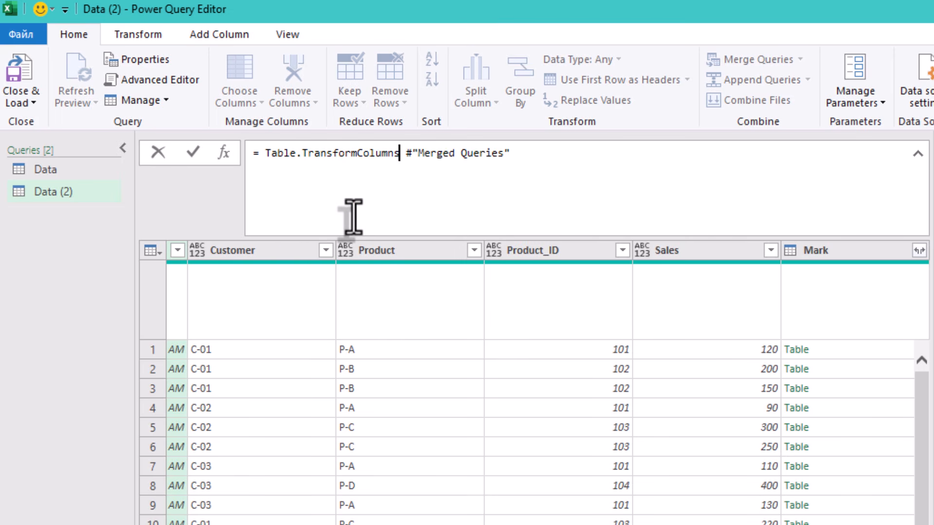
{"action": "type", "text": "("}
{"action": "key", "text": "Delete"}
{"action": "key", "text": "End"}
{"action": "type", "text": ", {"}
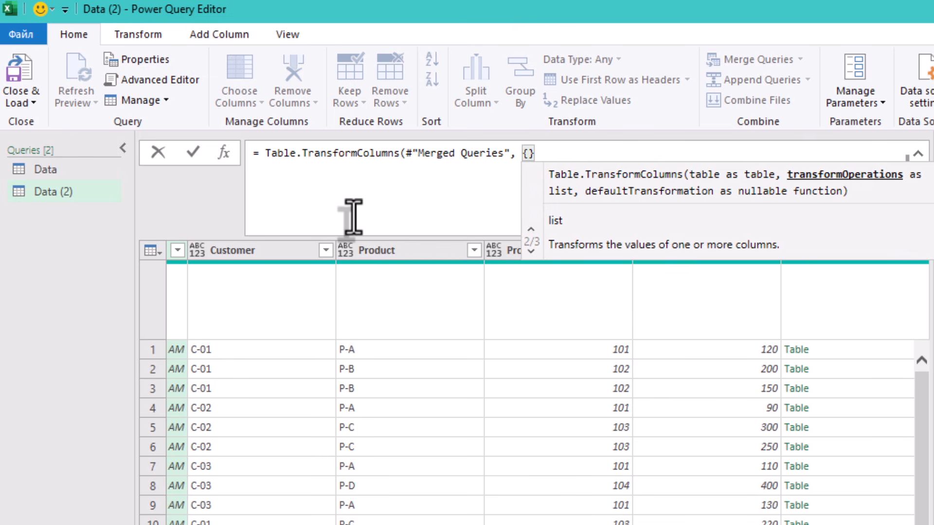
{"action": "type", "text": "\"Mar"}
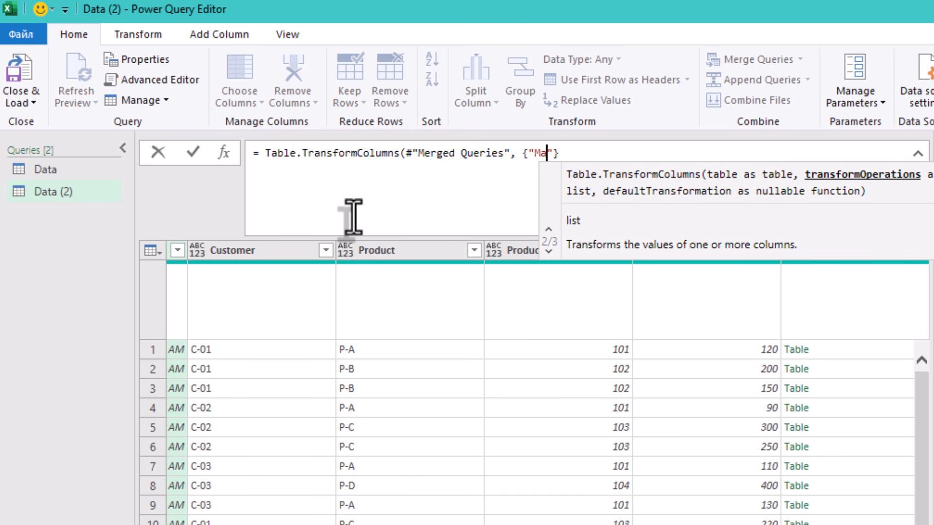
{"action": "type", "text": "k\","}
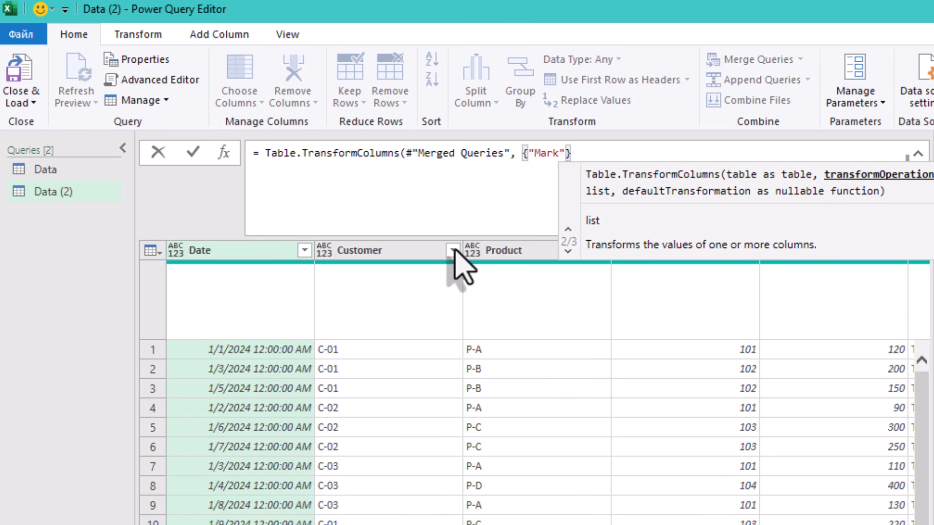
{"action": "type", "text": " each i"}
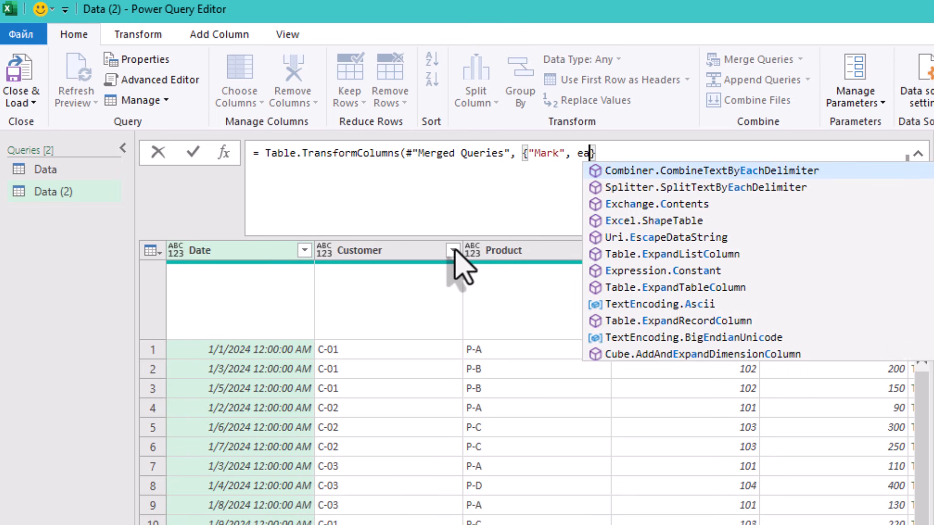
{"action": "type", "text": "f "}
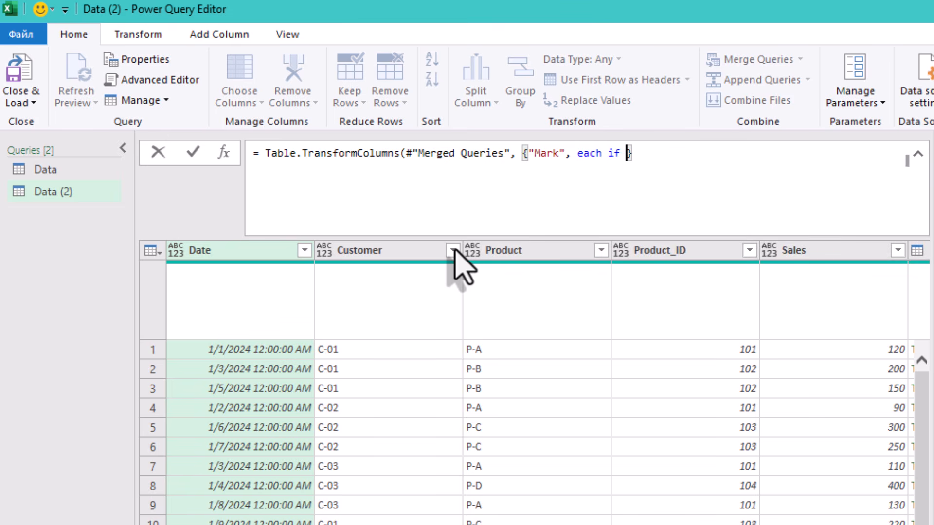
{"action": "type", "text": "table"}
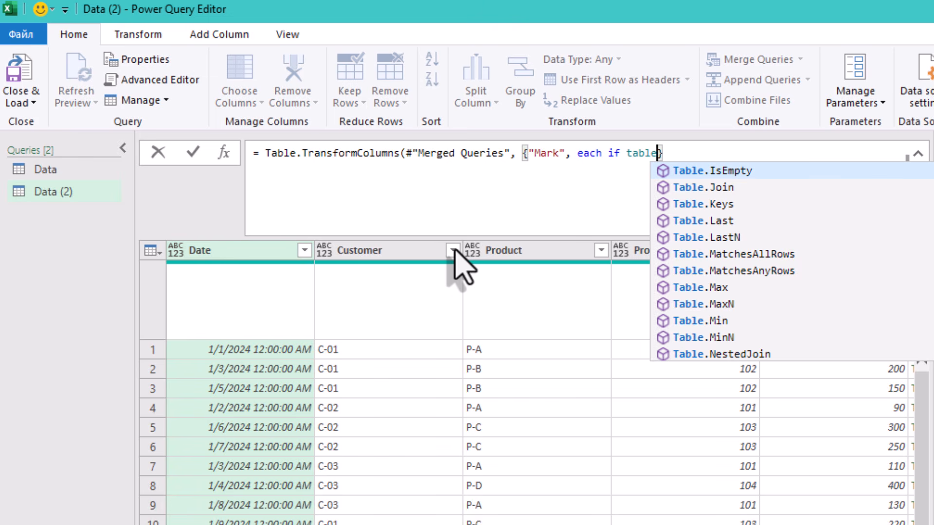
{"action": "type", "text": "i"}
- Finish the Mark transformation as each if Table.IsEmpty(_) then null else "*" and apply the formula
{"action": "key", "text": "Tab"}
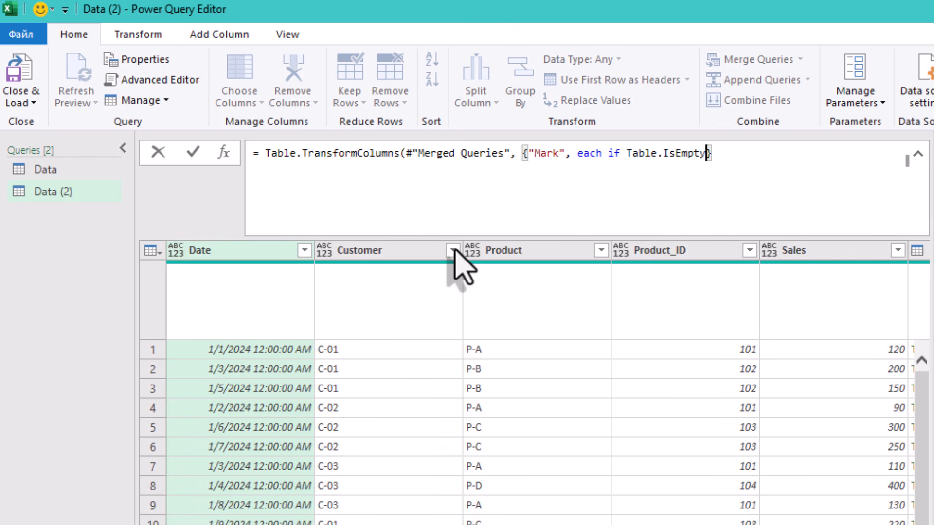
{"action": "type", "text": "(_)"}
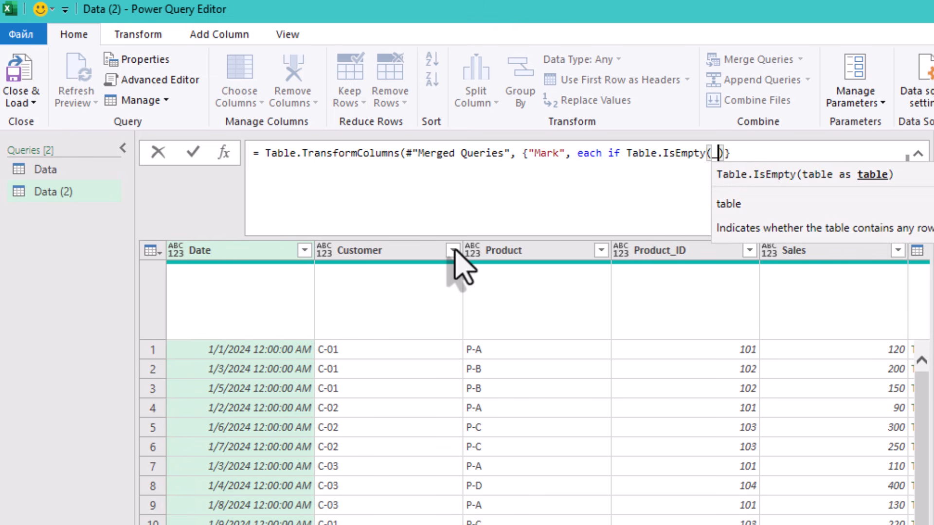
{"action": "type", "text": " then "}
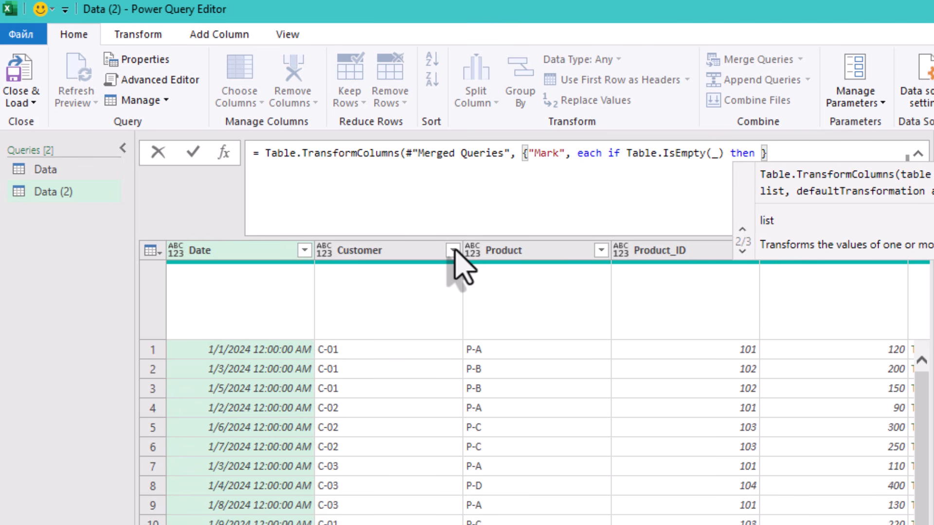
{"action": "type", "text": "null a"}
{"action": "key", "text": "BackSpace"}
{"action": "type", "text": "else "}
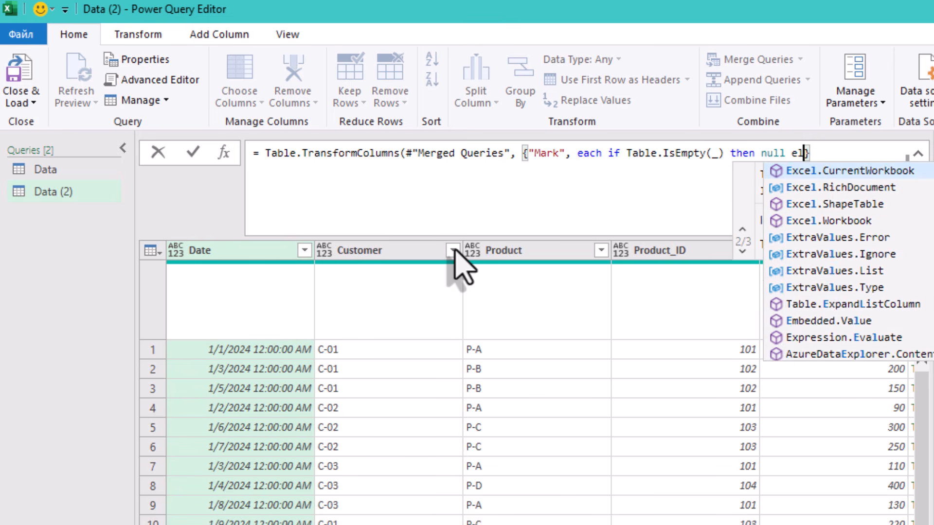
{"action": "type", "text": "\""}
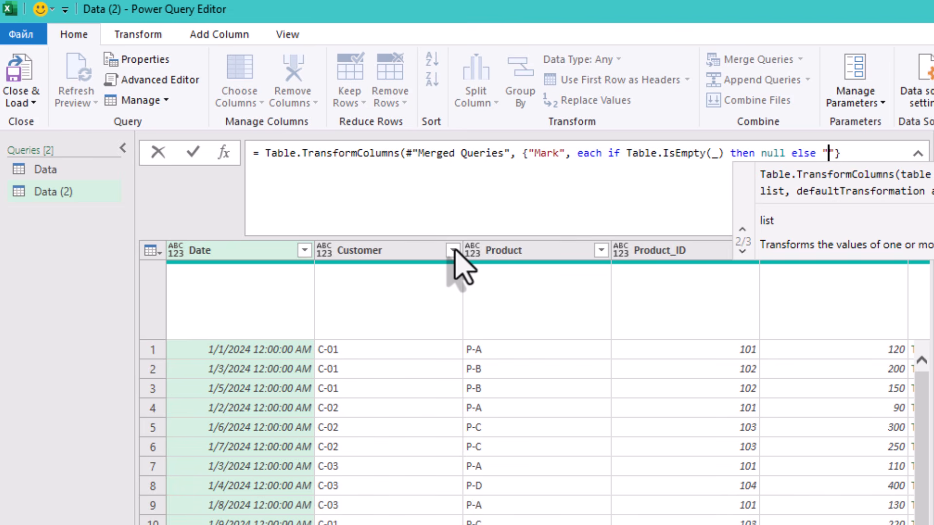
{"action": "type", "text": "*"}
{"action": "key", "text": "End"}
{"action": "type", "text": ")"}
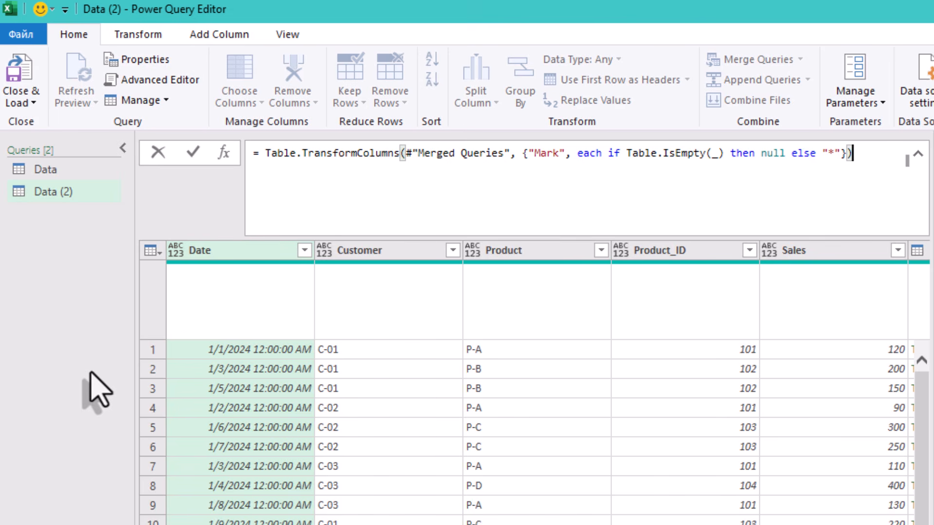
{"action": "left_click", "coordinate": [86, 321]}
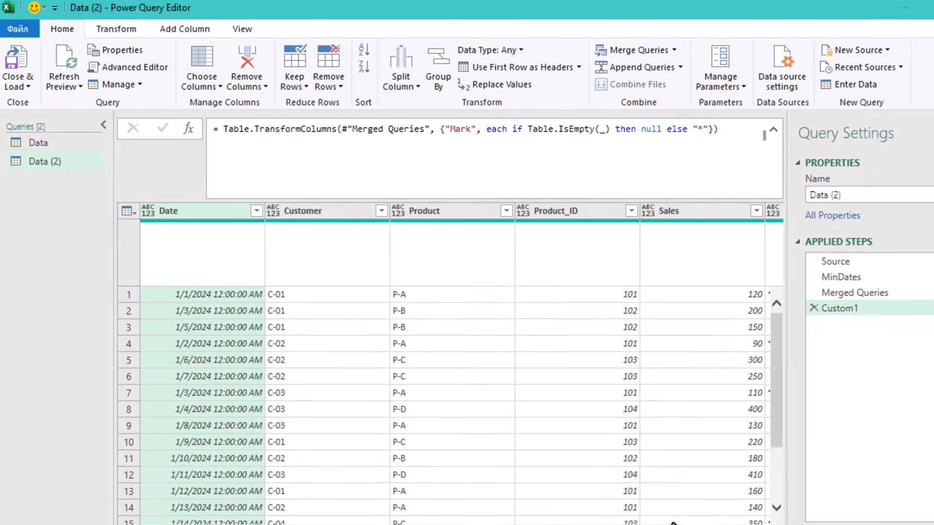
- Scroll through the rows and inspect the asterisk and null values in the Mark column
{"action": "left_click", "coordinate": [673, 523]}
{"action": "left_click", "coordinate": [681, 436]}
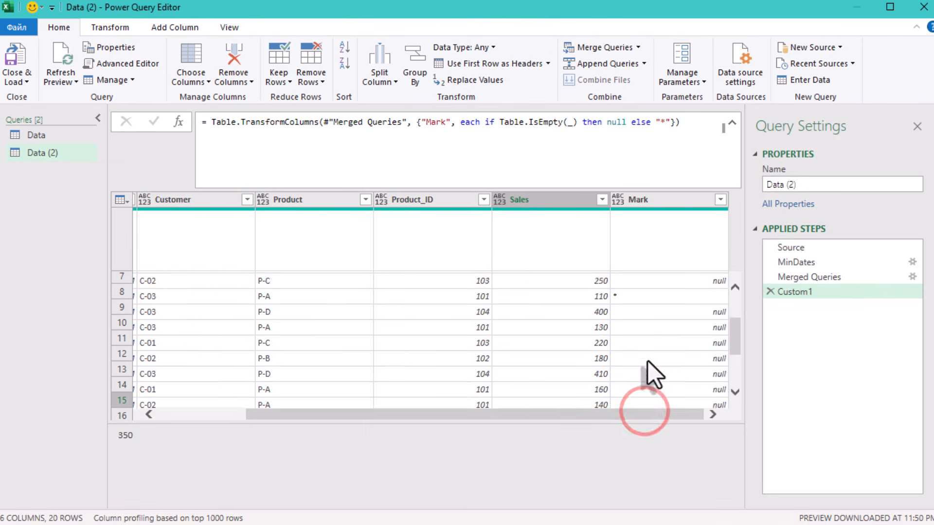
{"action": "scroll", "coordinate": [650, 369], "scroll_direction": "up", "scroll_amount": 2}
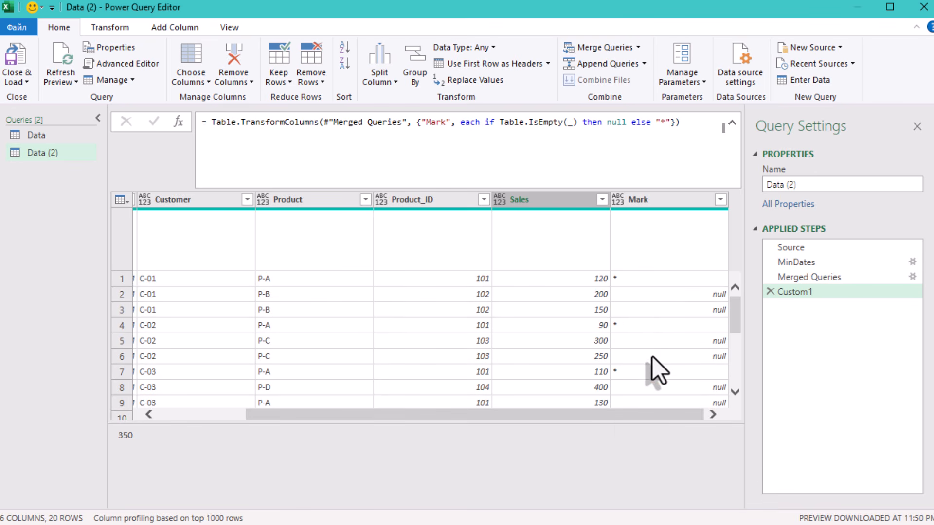
{"action": "left_click", "coordinate": [655, 322]}
{"action": "left_click", "coordinate": [638, 278]}
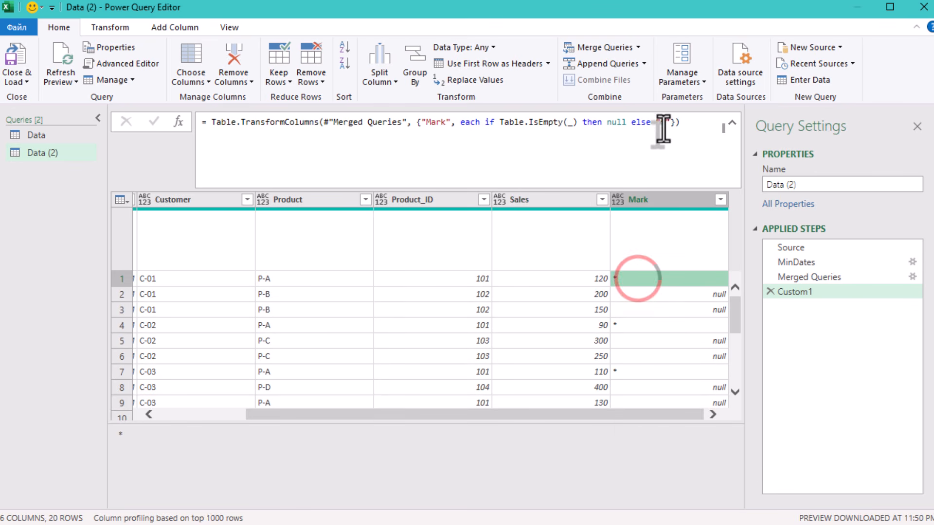